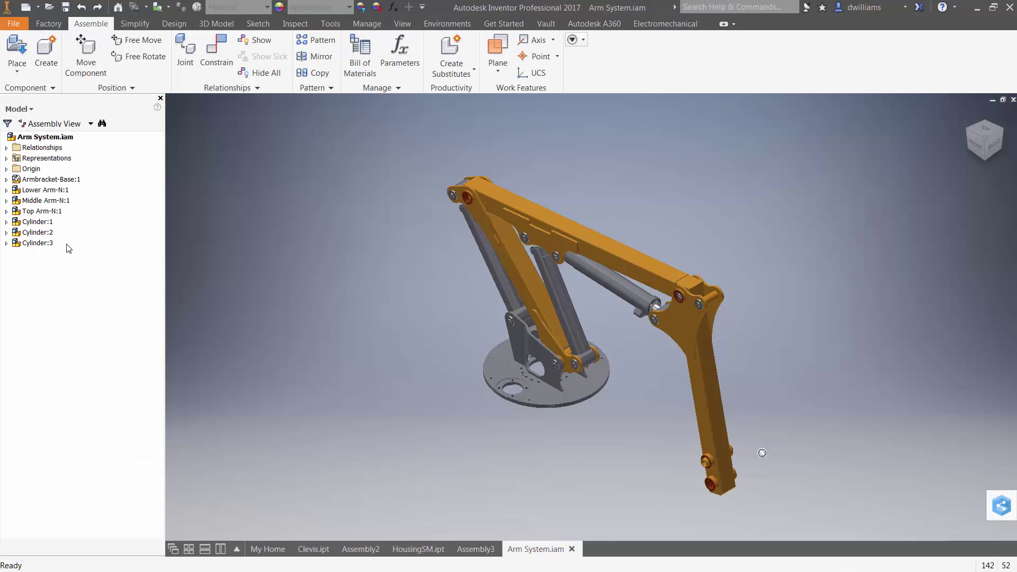
- Edit Cylinder:1 in place and unsuppress the Stroke constraint under Cylinder Tube:1
{"action": "left_click", "coordinate": [7, 223]}
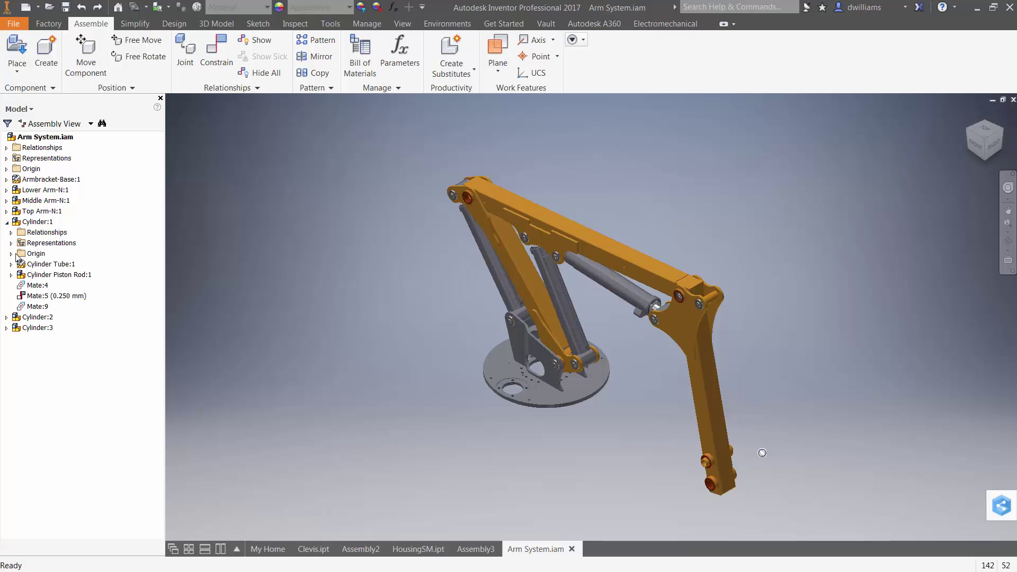
{"action": "double_click", "coordinate": [37, 222]}
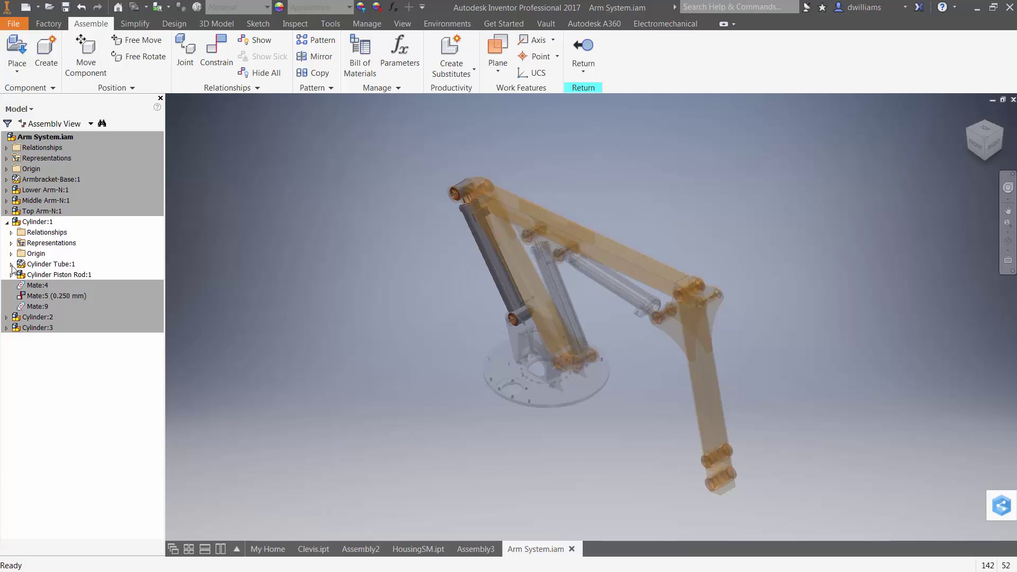
{"action": "left_click", "coordinate": [11, 264]}
{"action": "right_click", "coordinate": [41, 404]}
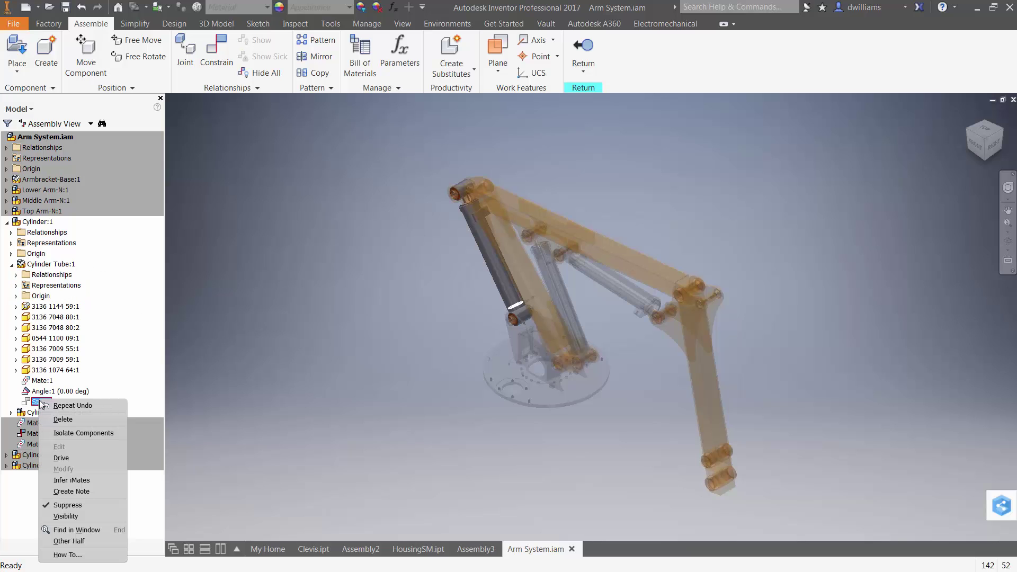
{"action": "left_click", "coordinate": [78, 504]}
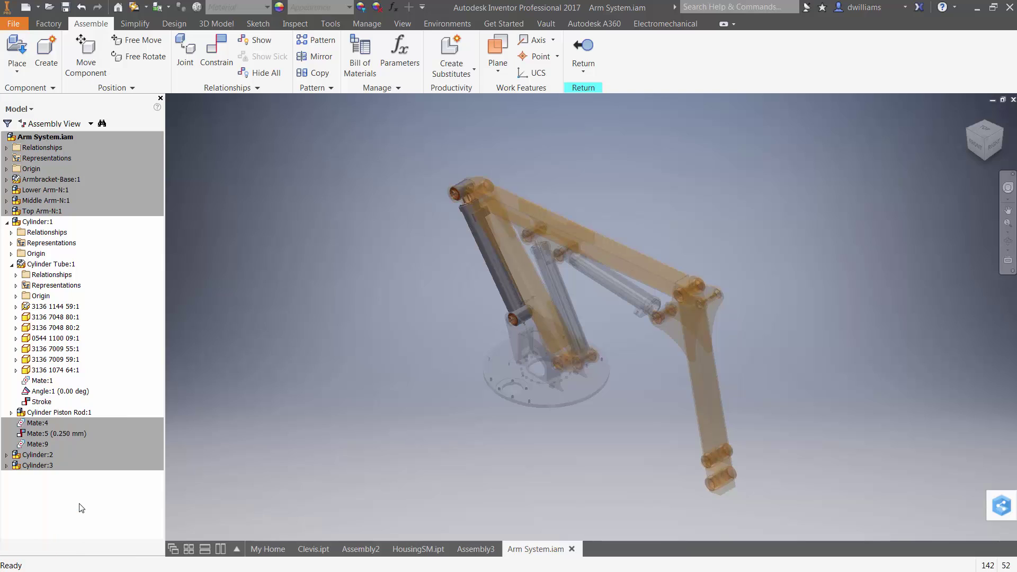
{"action": "right_click", "coordinate": [39, 401]}
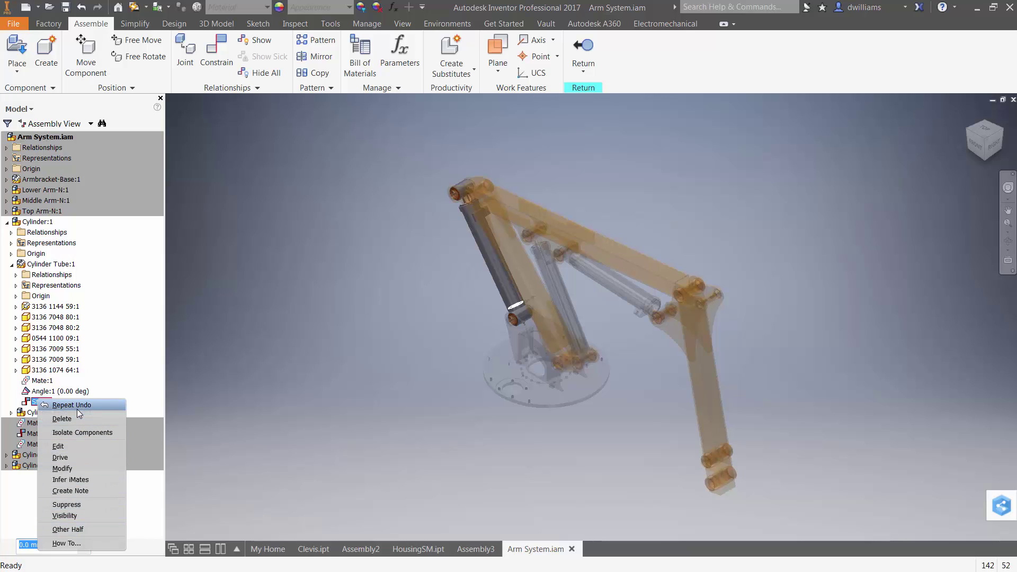
{"action": "left_click", "coordinate": [238, 404]}
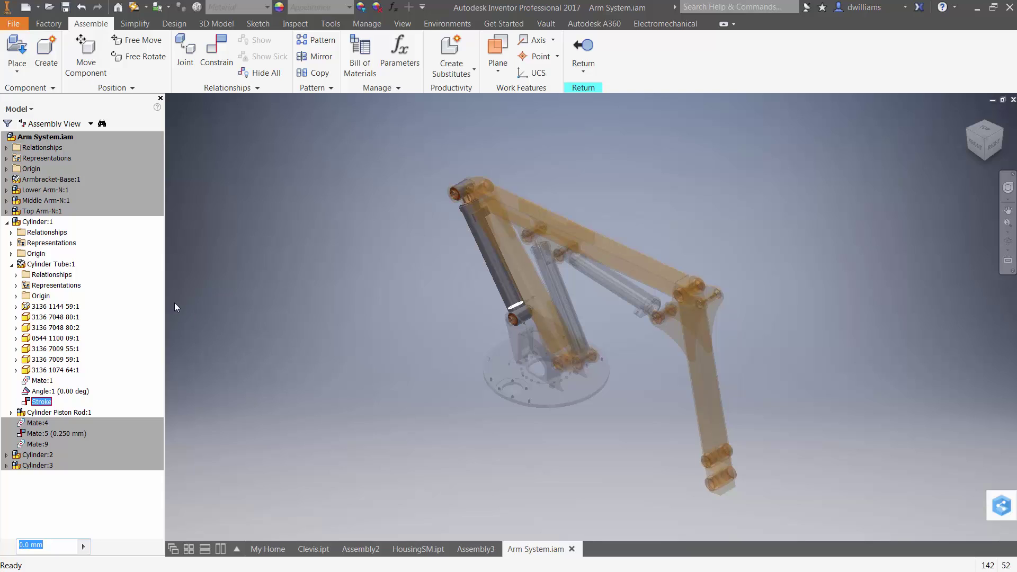
{"action": "left_click", "coordinate": [12, 243]}
- Create a new positional representation for Cylinder:1 named Compressed
{"action": "right_click", "coordinate": [42, 254]}
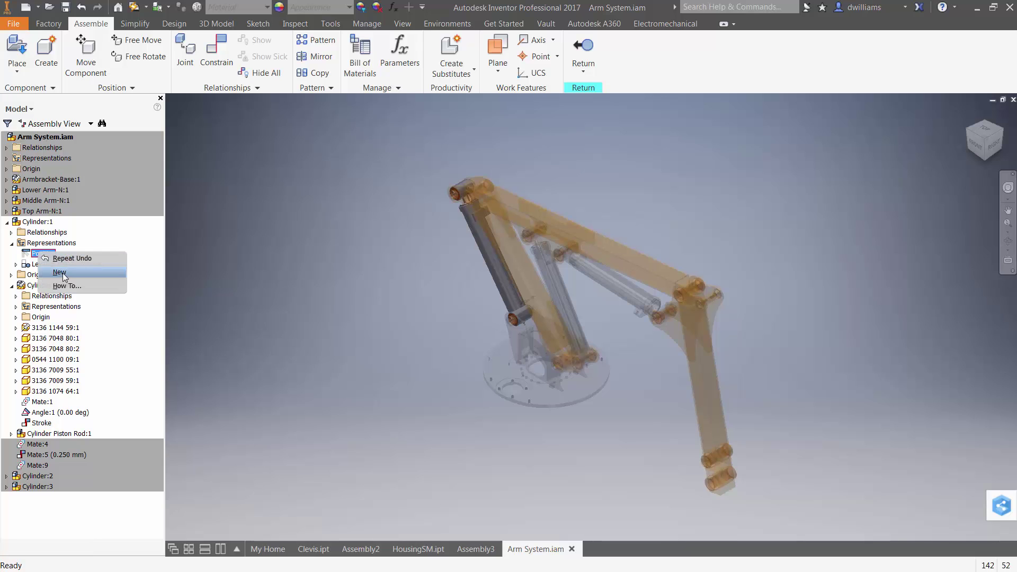
{"action": "left_click", "coordinate": [59, 272]}
{"action": "left_click", "coordinate": [16, 254]}
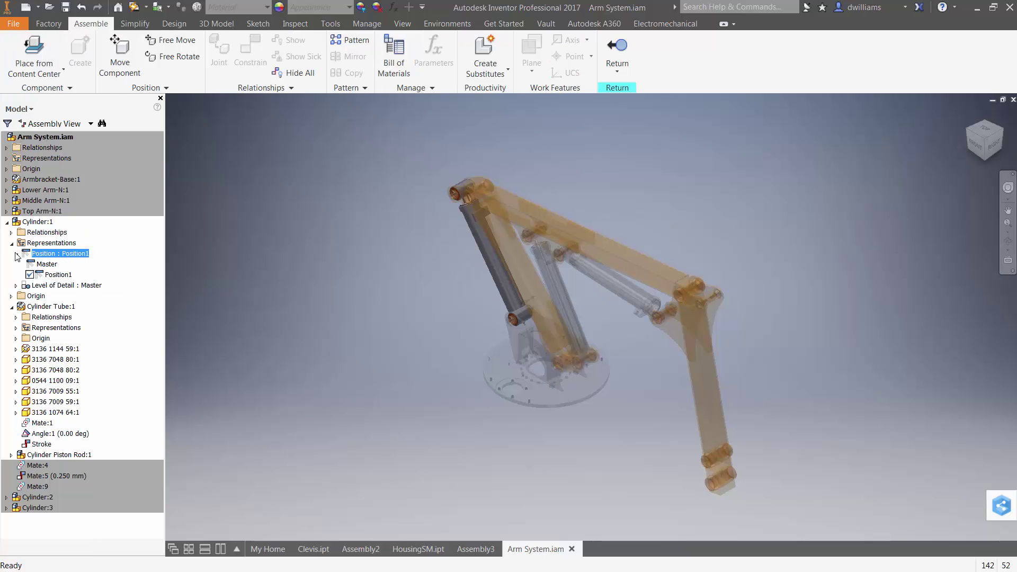
{"action": "left_click", "coordinate": [55, 275]}
{"action": "left_click", "coordinate": [55, 275]}
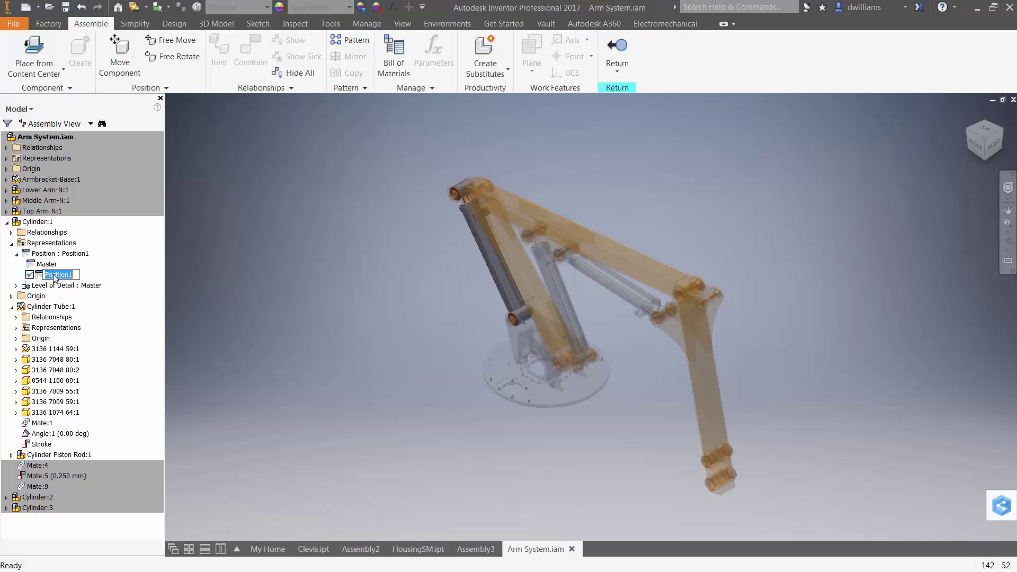
{"action": "type", "text": "Compressed"}
{"action": "key", "text": "Return"}
- Add a second positional representation named Extended
{"action": "left_click", "coordinate": [61, 254]}
{"action": "right_click", "coordinate": [62, 258]}
{"action": "left_click", "coordinate": [88, 275]}
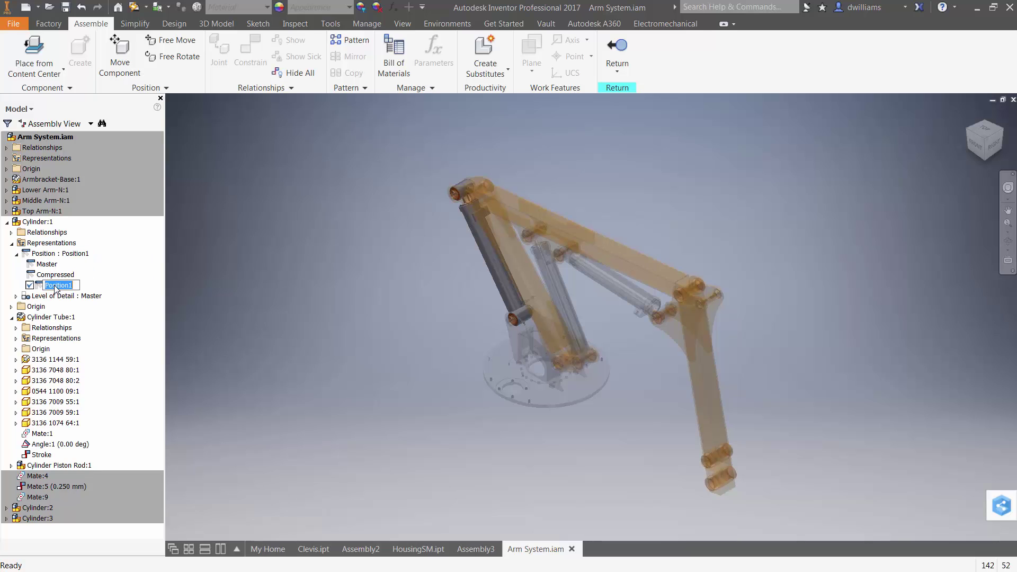
{"action": "type", "text": "Extended"}
{"action": "key", "text": "Return"}
{"action": "left_click", "coordinate": [41, 456]}
{"action": "right_click", "coordinate": [41, 457]}
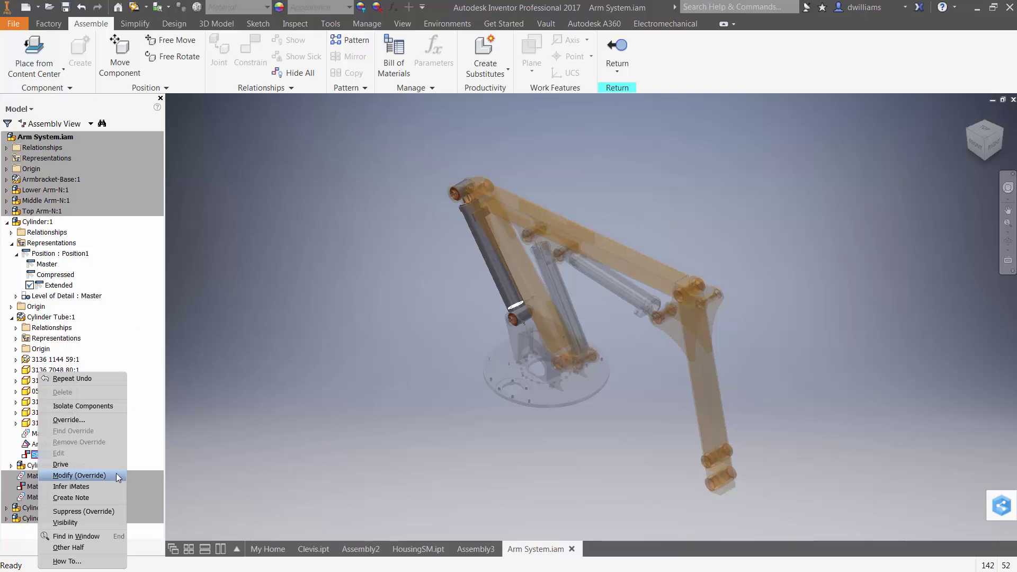
- Override the Stroke constraint from 0.0 mm to 150 mm in the Extended representation
{"action": "left_click", "coordinate": [74, 474]}
{"action": "left_click", "coordinate": [23, 519]}
{"action": "left_click_drag", "start_coordinate": [23, 519], "coordinate": [3, 521]}
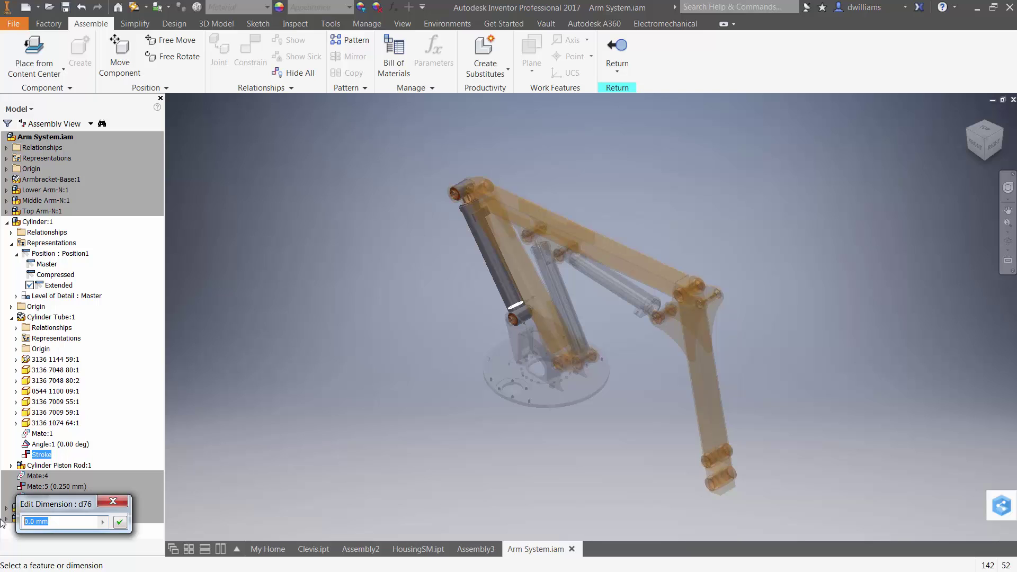
{"action": "type", "text": "150"}
{"action": "key", "text": "Return"}
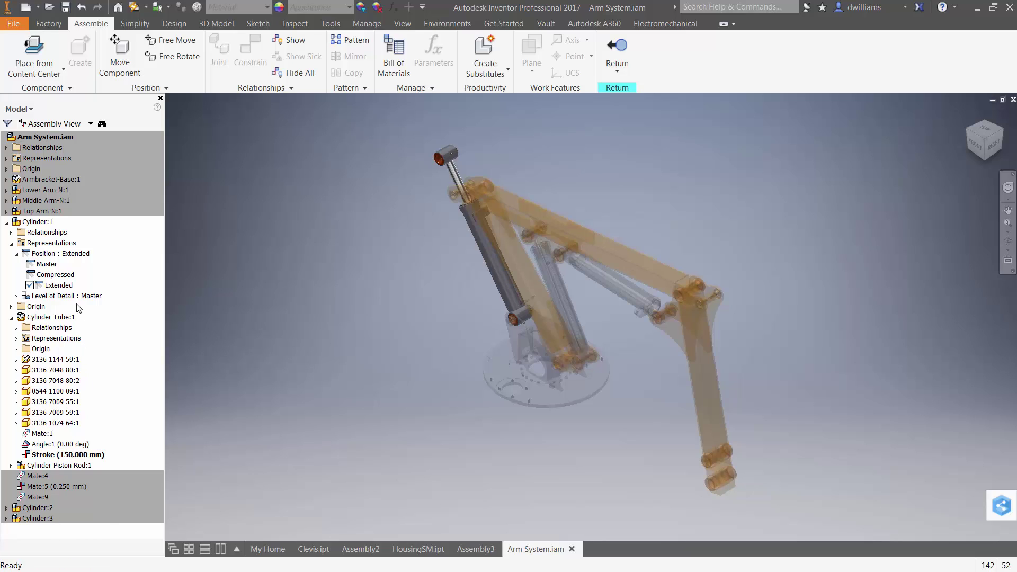
- Activate Compressed and override Angle:1 at 0.00 deg
{"action": "double_click", "coordinate": [55, 275]}
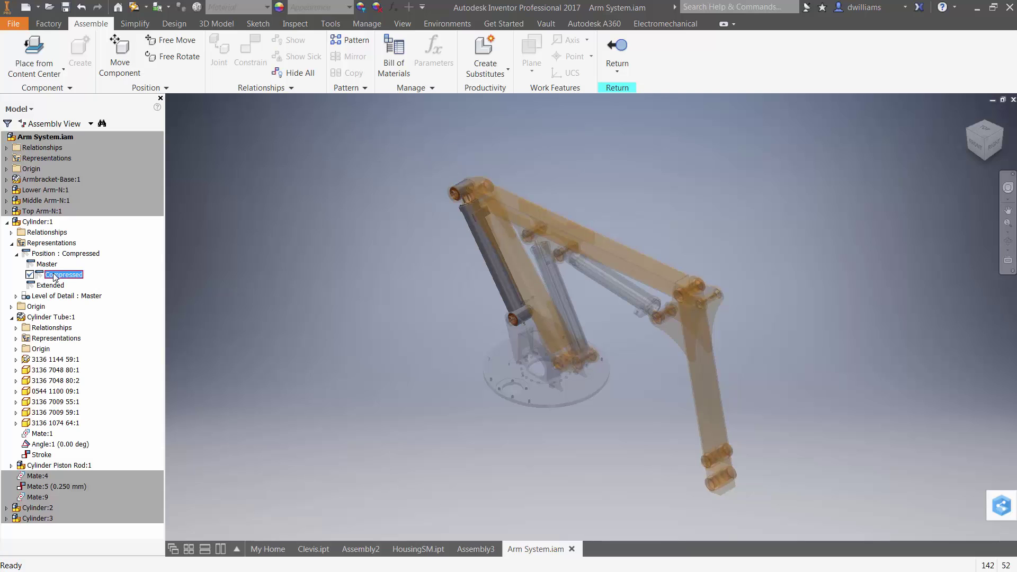
{"action": "left_click", "coordinate": [66, 446]}
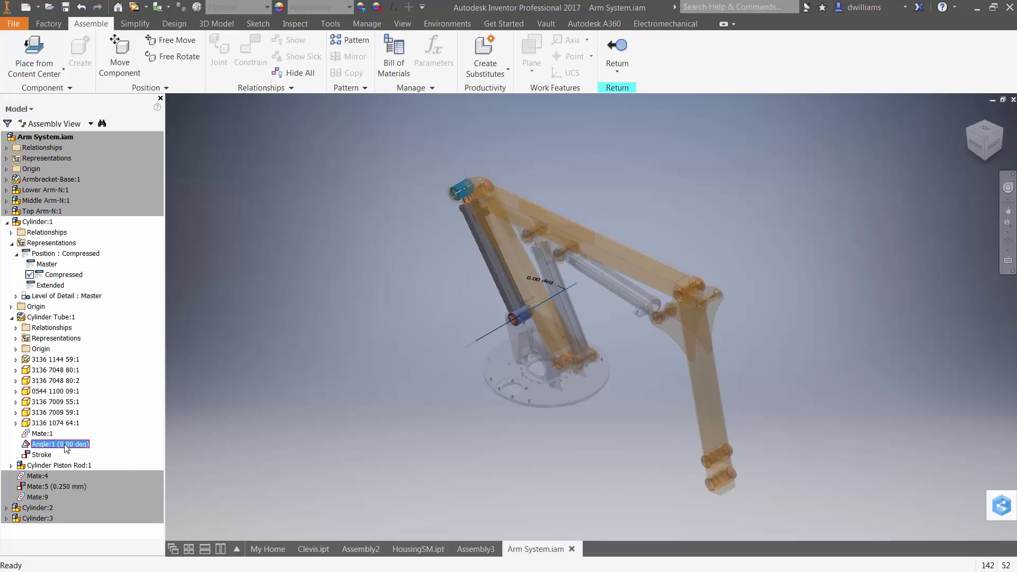
{"action": "right_click", "coordinate": [66, 446]}
{"action": "left_click", "coordinate": [111, 471]}
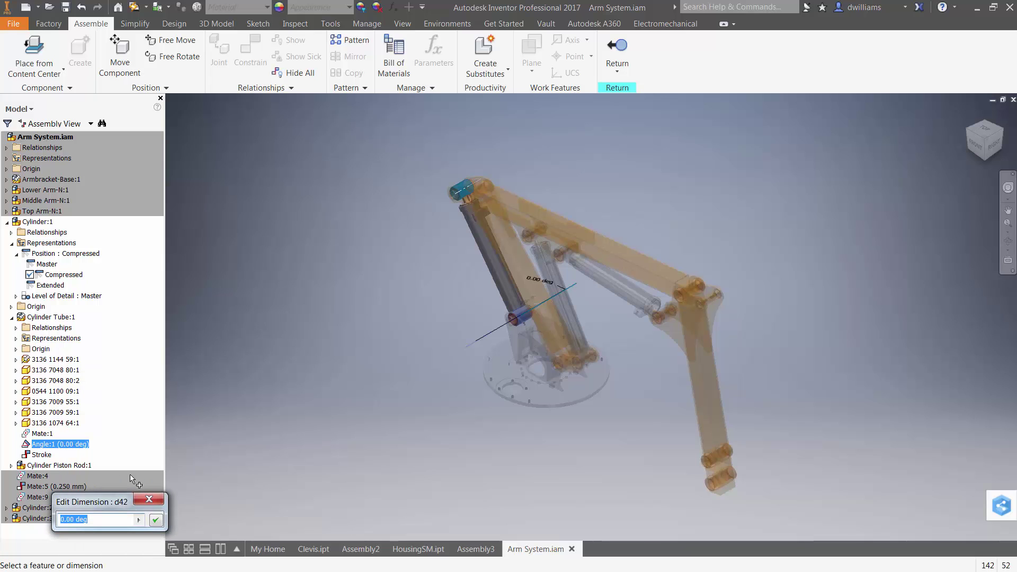
{"action": "key", "text": "Return"}
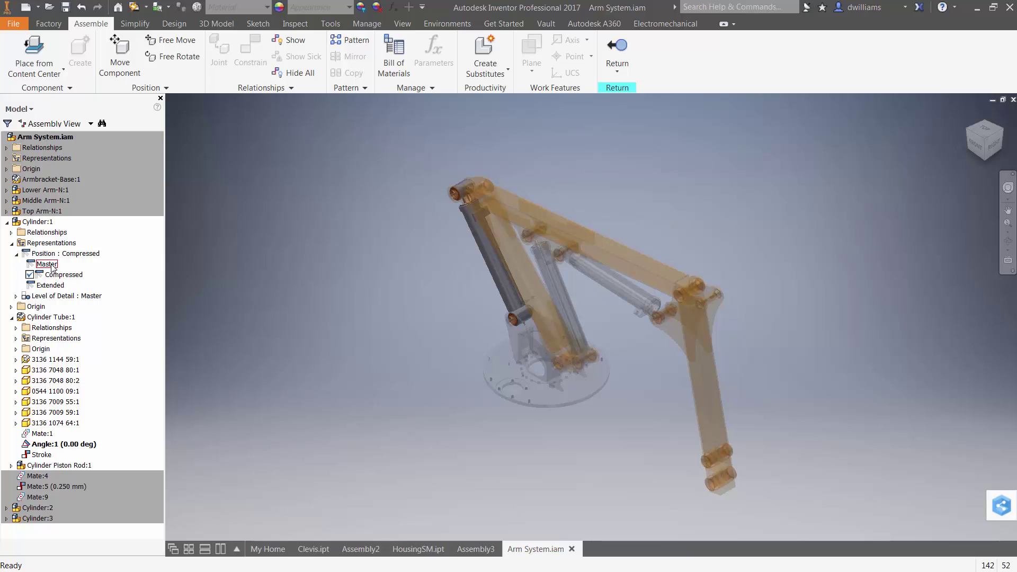
- Switch between Extended and Compressed twice to test the rod, ending in Compressed
{"action": "double_click", "coordinate": [53, 286]}
{"action": "double_click", "coordinate": [56, 275]}
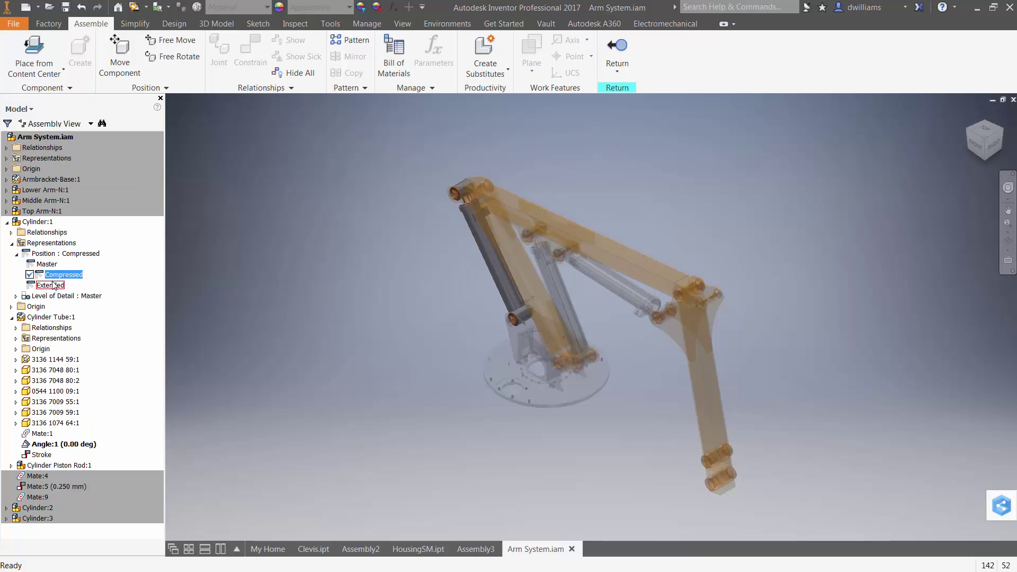
{"action": "double_click", "coordinate": [53, 286]}
{"action": "double_click", "coordinate": [53, 274]}
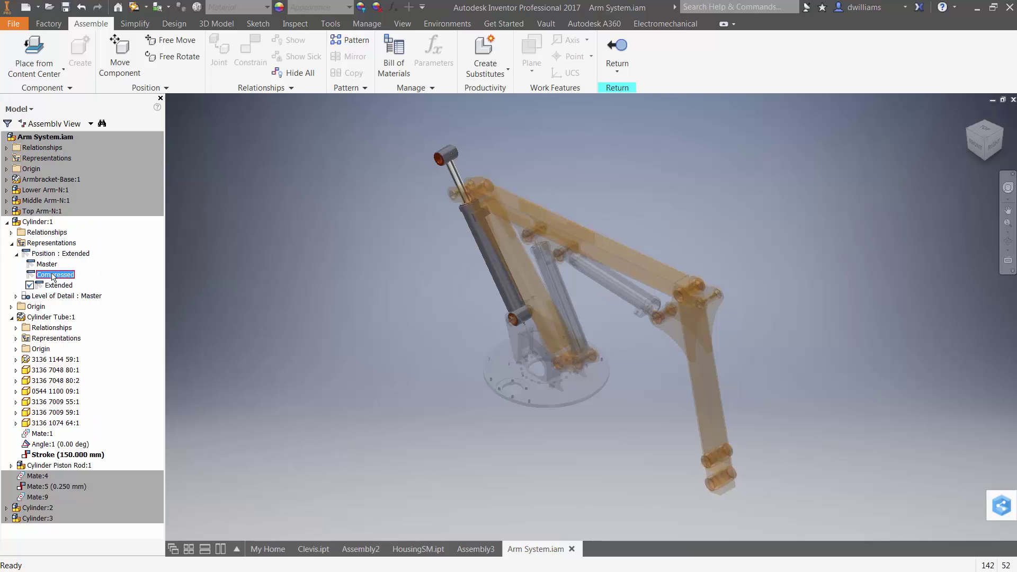
{"action": "left_click", "coordinate": [7, 222]}
{"action": "left_click", "coordinate": [7, 222]}
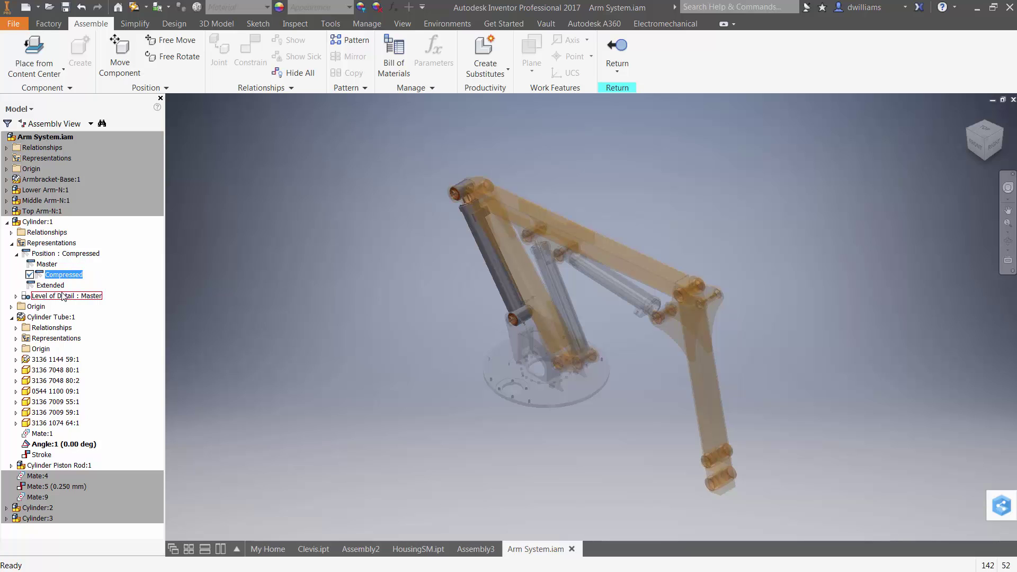
- Leave Angle:1 at 0.00 deg, collapse Cylinder:1 and select the Arm System.iam node
{"action": "left_click", "coordinate": [79, 448]}
{"action": "right_click", "coordinate": [78, 451]}
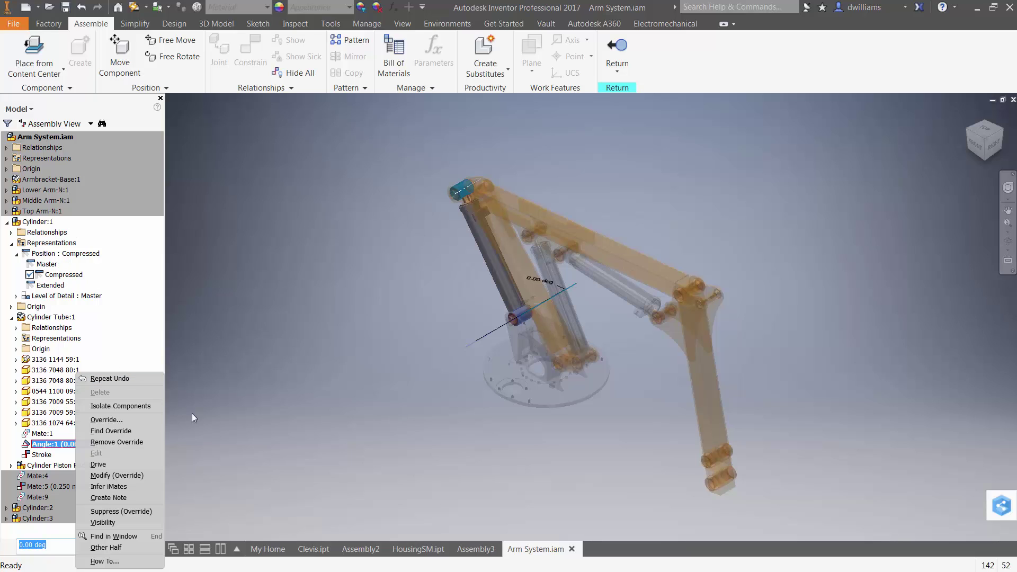
{"action": "left_click", "coordinate": [260, 421]}
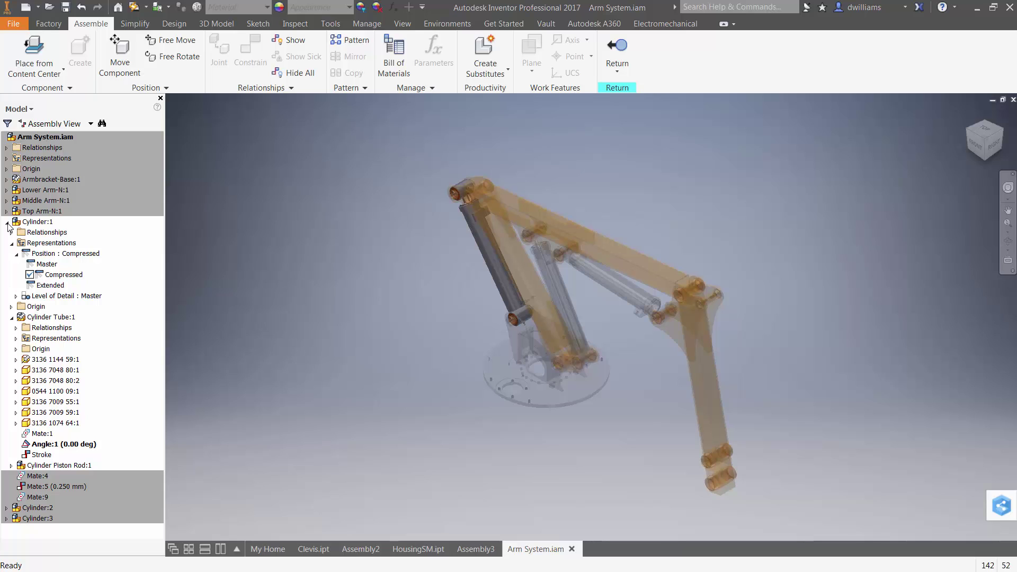
{"action": "left_click", "coordinate": [7, 222]}
{"action": "left_click", "coordinate": [23, 139]}
- Return to the Arm System assembly and add a positional representation named Down
{"action": "double_click", "coordinate": [23, 139]}
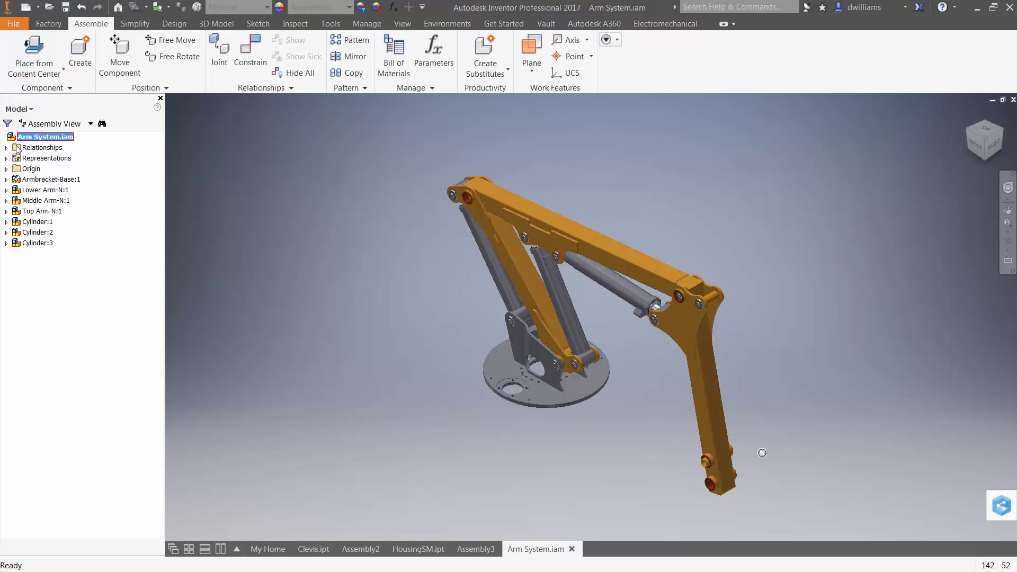
{"action": "left_click", "coordinate": [7, 158]}
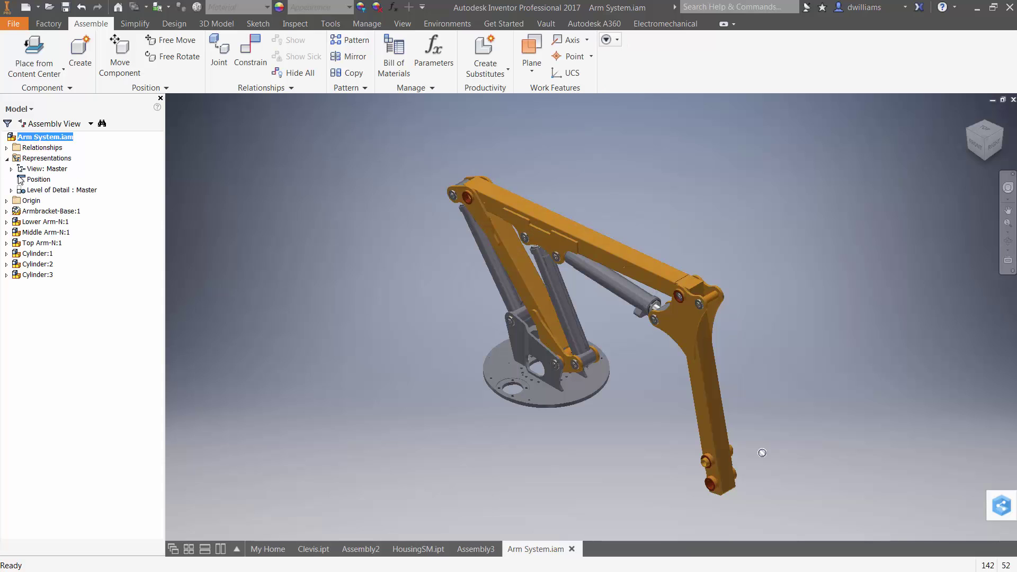
{"action": "right_click", "coordinate": [36, 182]}
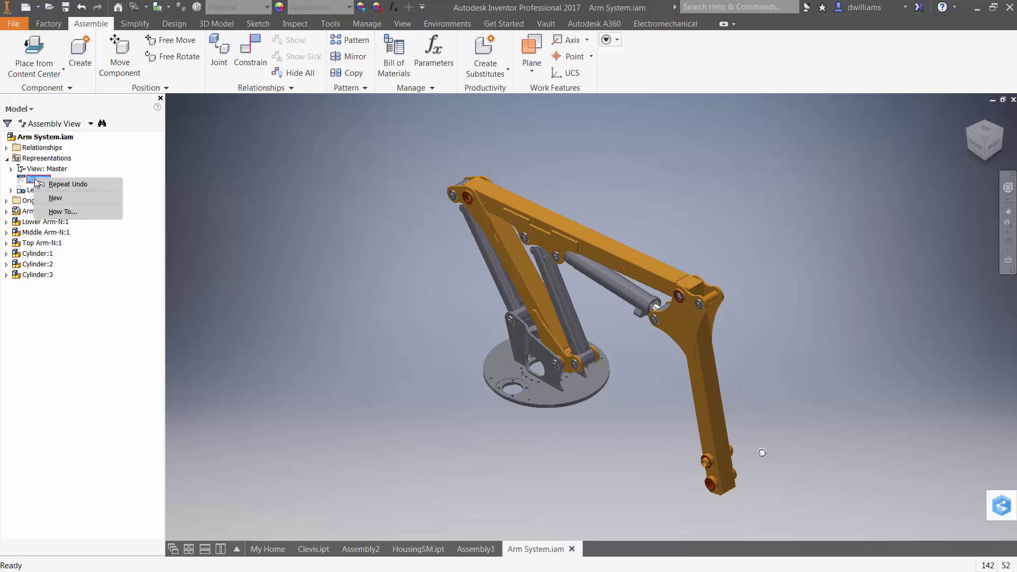
{"action": "left_click", "coordinate": [55, 198]}
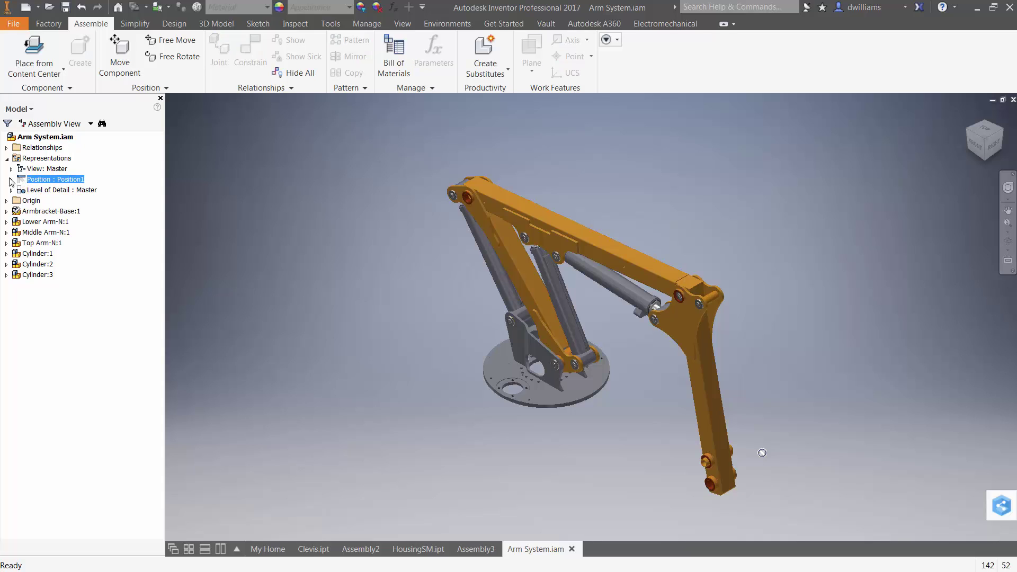
{"action": "left_click", "coordinate": [10, 179]}
{"action": "left_click", "coordinate": [53, 200]}
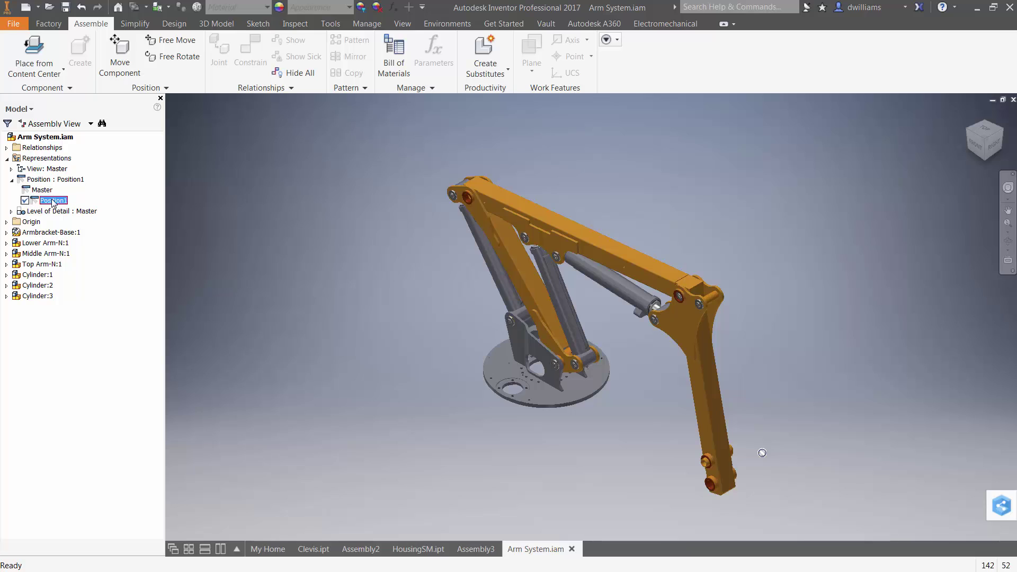
{"action": "type", "text": "Down"}
{"action": "key", "text": "Return"}
- Add another assembly positional representation named Up1
{"action": "right_click", "coordinate": [49, 182]}
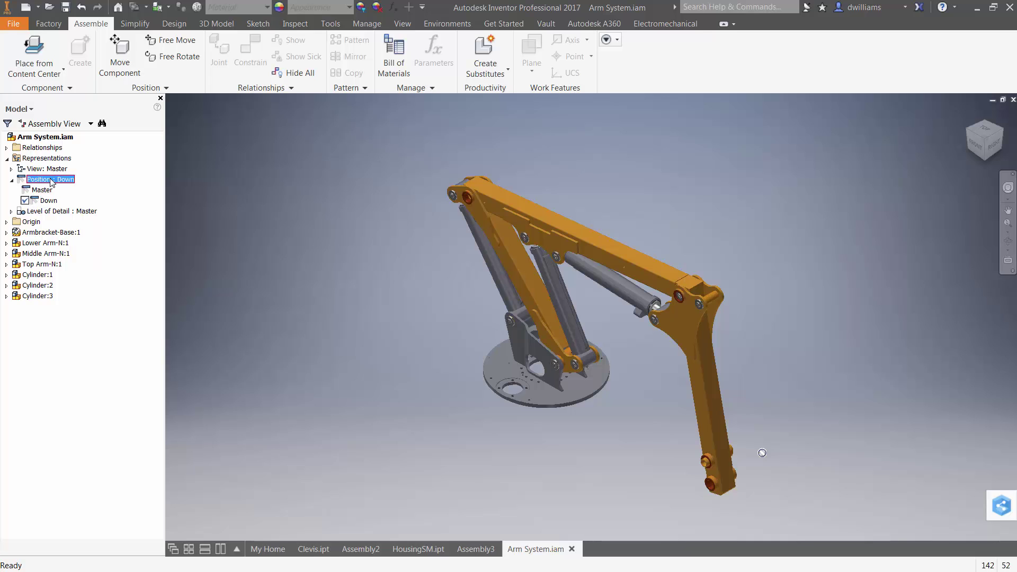
{"action": "left_click", "coordinate": [88, 196]}
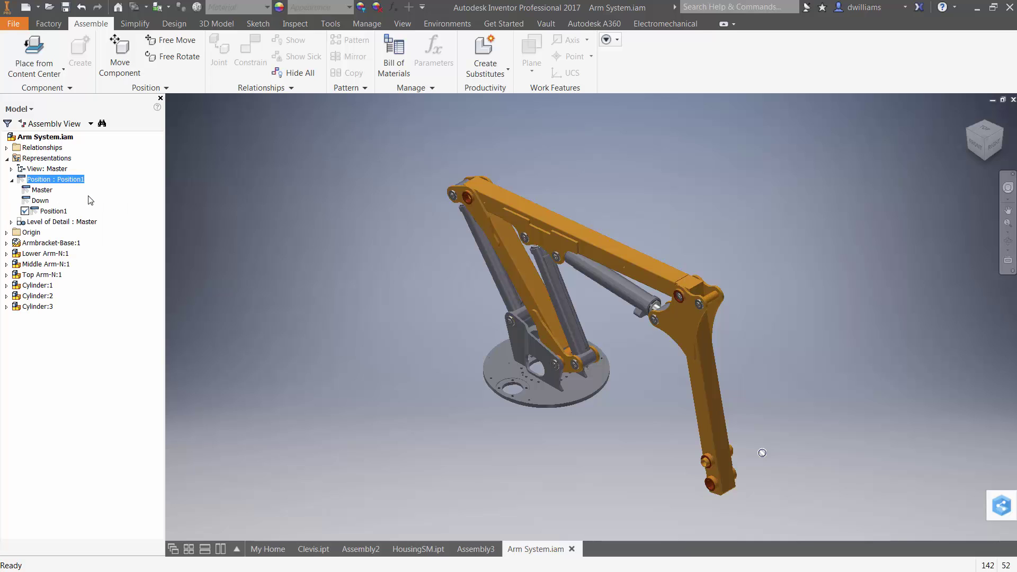
{"action": "double_click", "coordinate": [62, 213]}
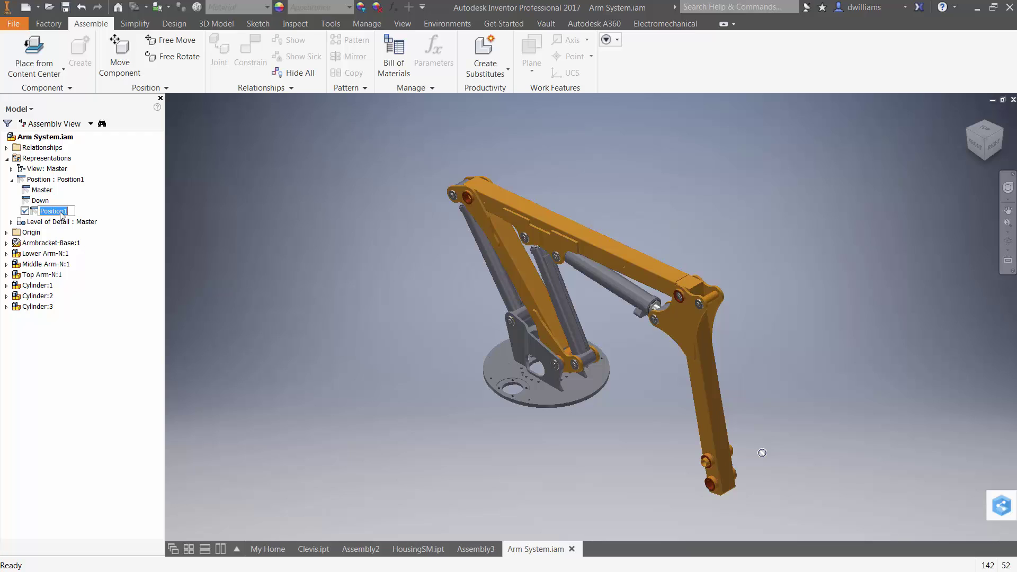
{"action": "type", "text": "Up1"}
{"action": "key", "text": "Return"}
- Add a third positional representation named Up2, then make Down active
{"action": "right_click", "coordinate": [43, 179]}
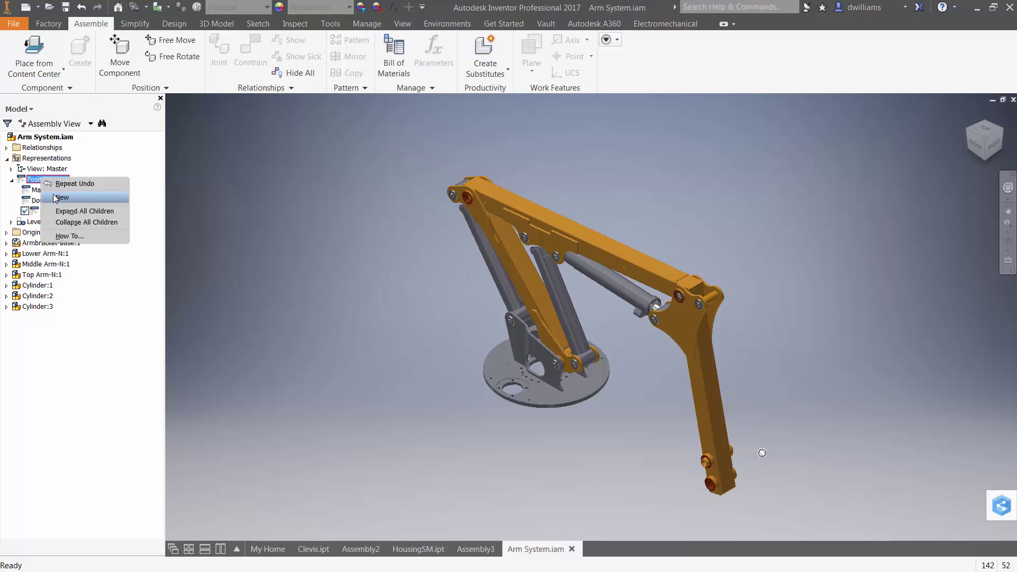
{"action": "left_click", "coordinate": [58, 197]}
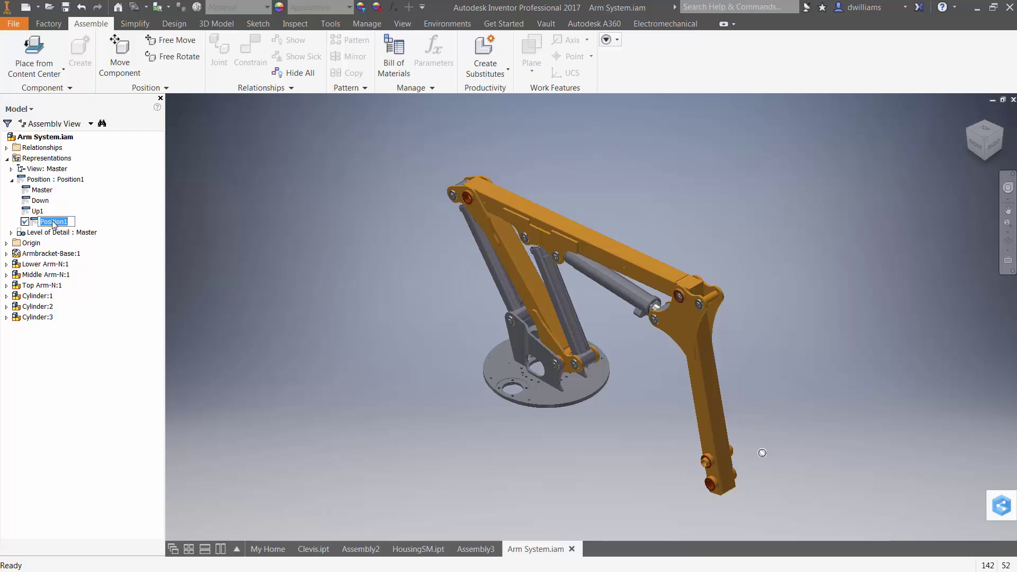
{"action": "type", "text": "Up2"}
{"action": "key", "text": "Return"}
{"action": "left_click", "coordinate": [39, 200]}
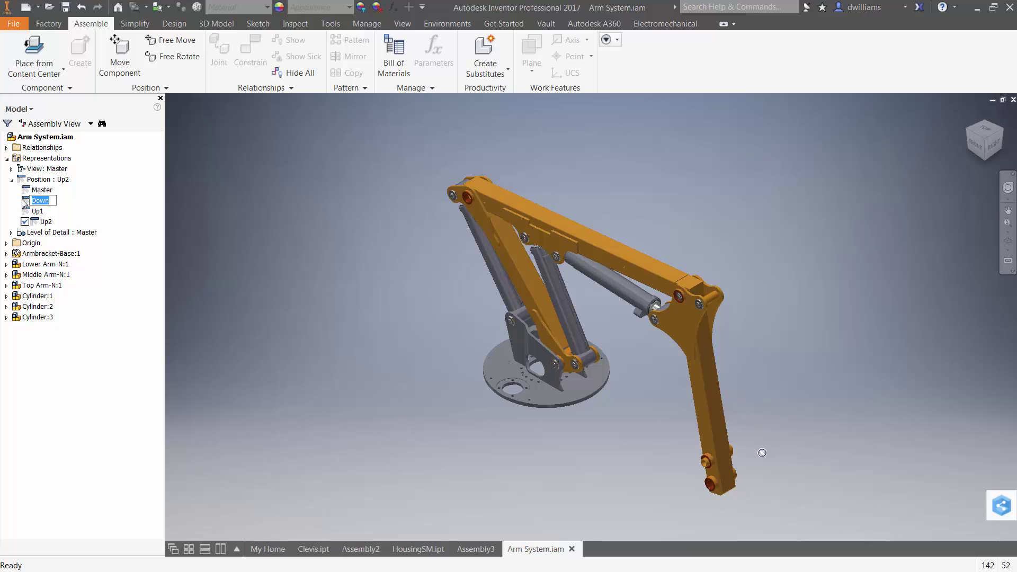
{"action": "double_click", "coordinate": [28, 201]}
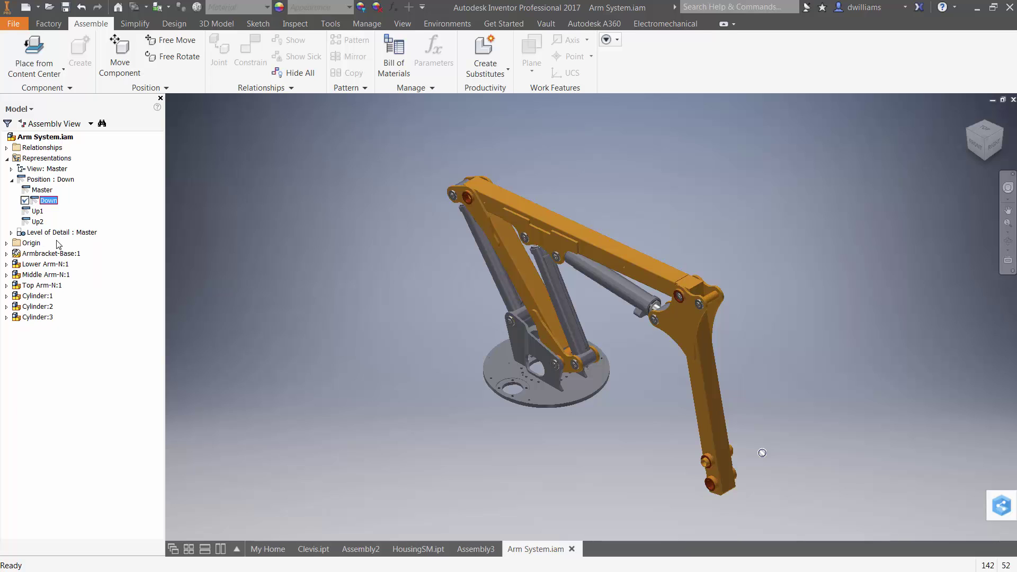
- In the Down position, override Cylinder:1 to its Compressed position
{"action": "left_click", "coordinate": [7, 295]}
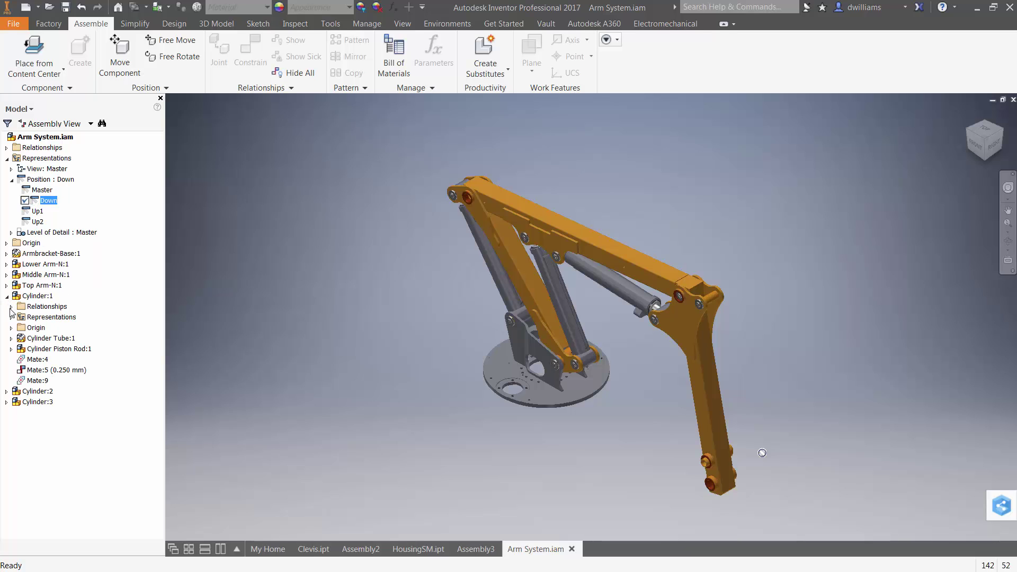
{"action": "left_click", "coordinate": [11, 306]}
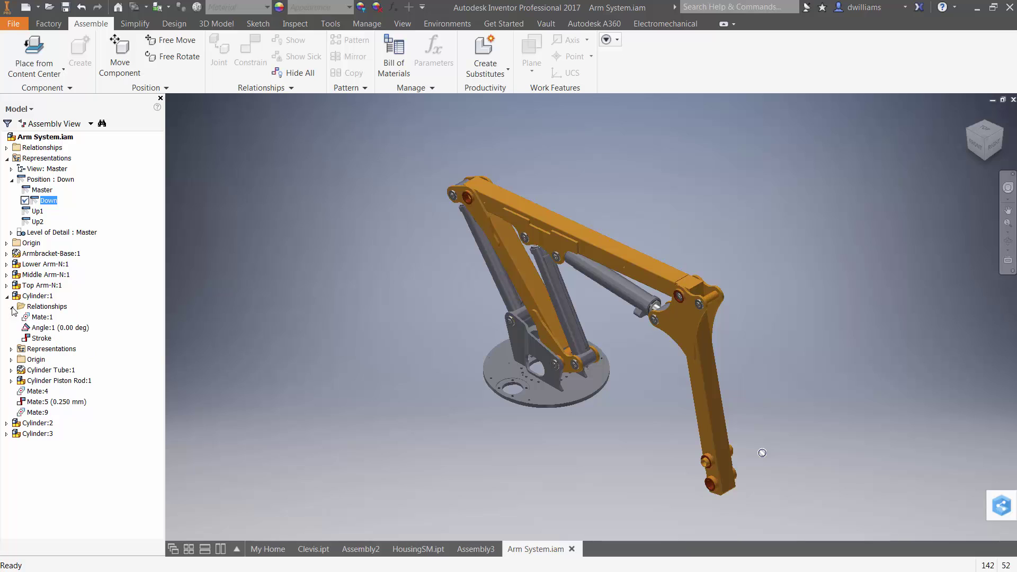
{"action": "left_click", "coordinate": [11, 349]}
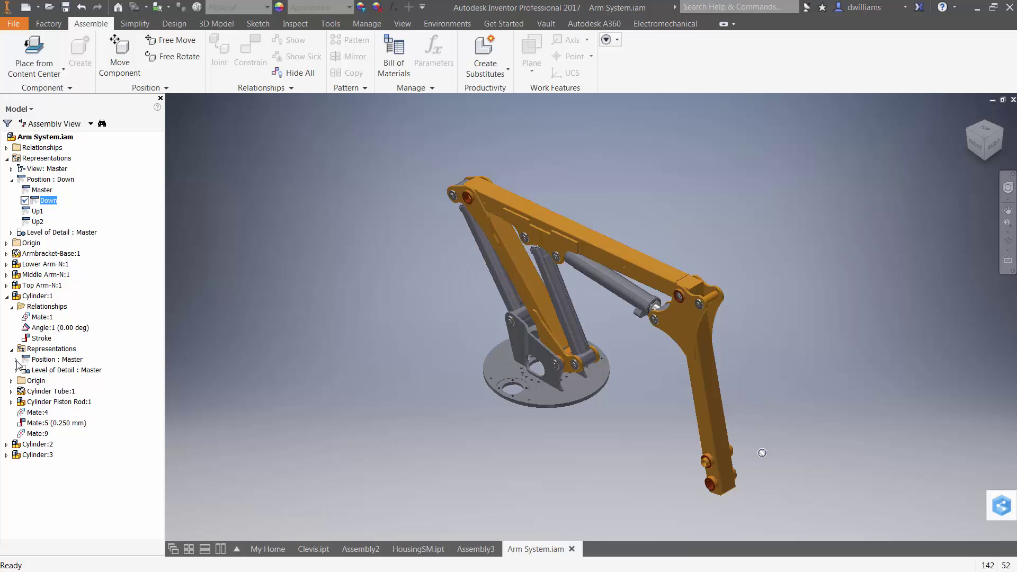
{"action": "left_click", "coordinate": [16, 360]}
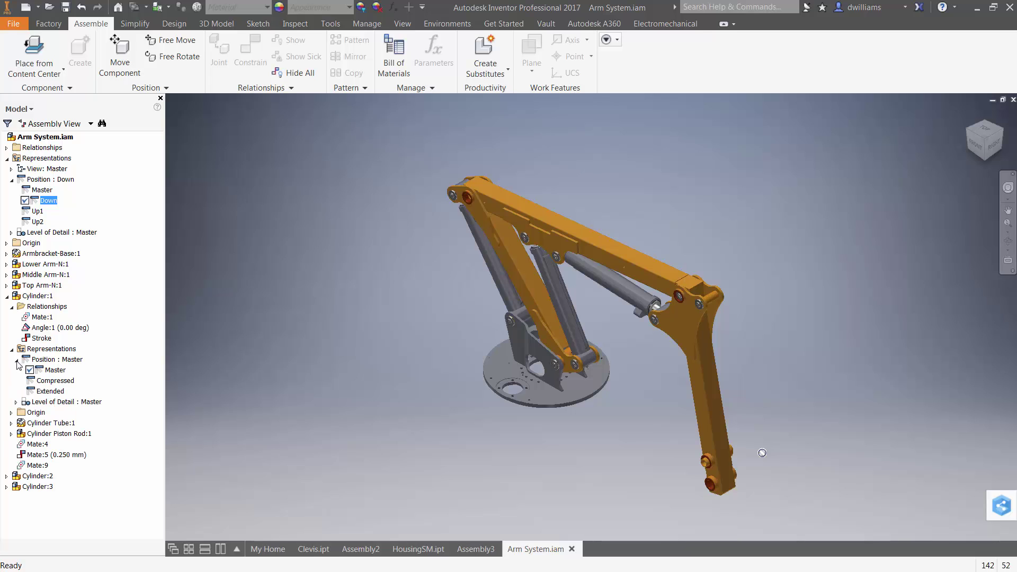
{"action": "double_click", "coordinate": [57, 380]}
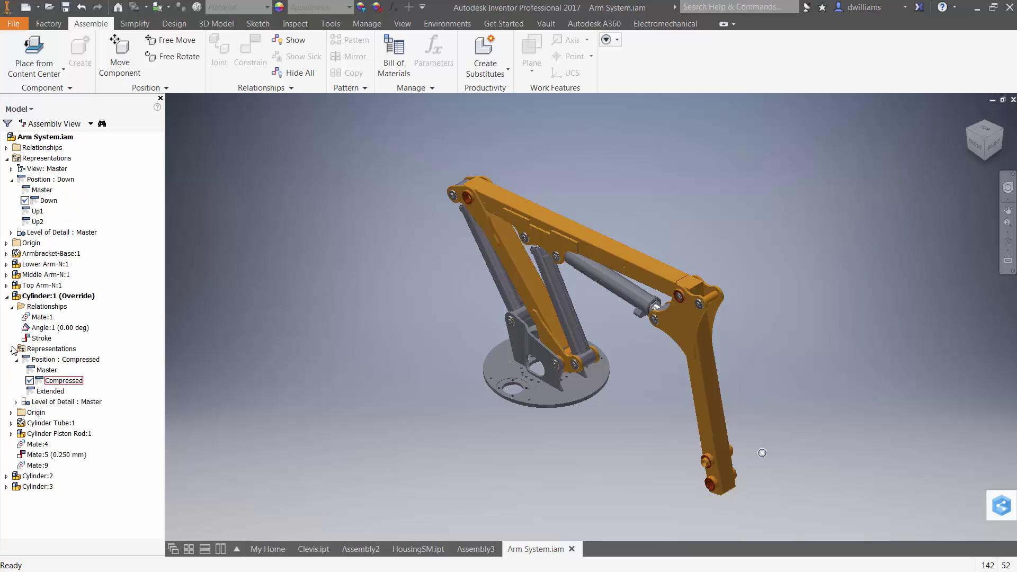
{"action": "left_click", "coordinate": [7, 297]}
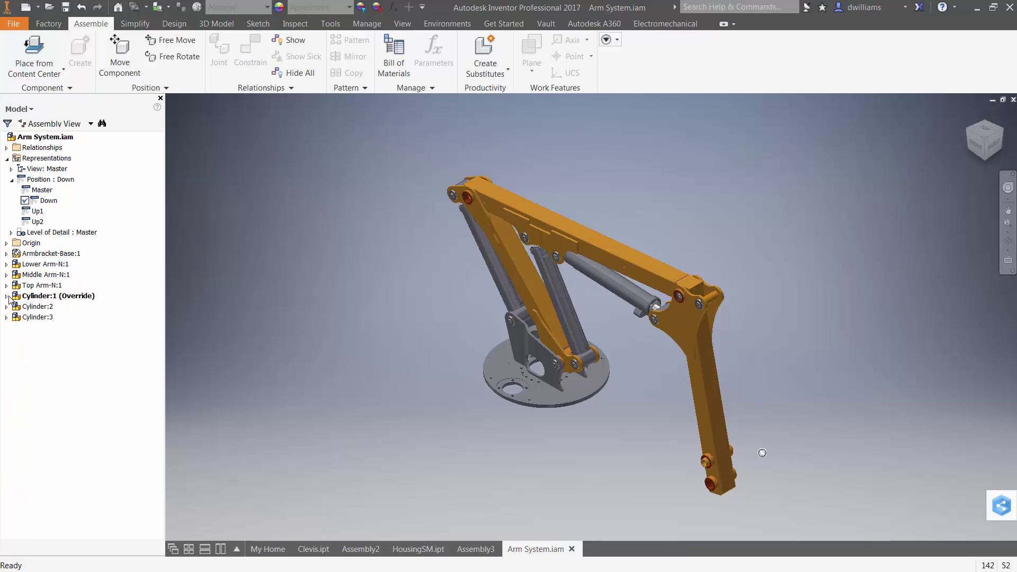
- Override Cylinder:2 to its Compressed position in Down
{"action": "left_click", "coordinate": [7, 306]}
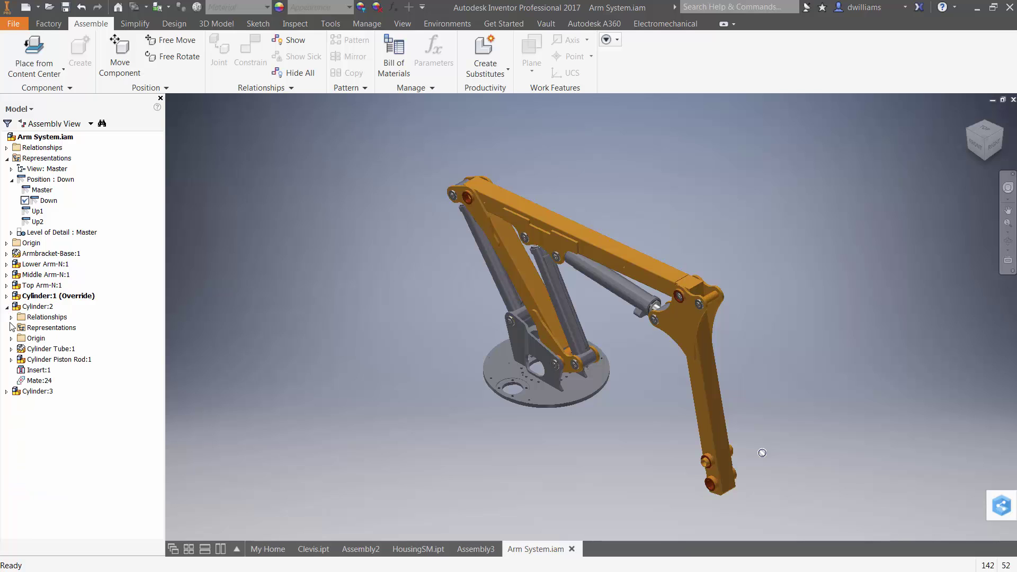
{"action": "left_click", "coordinate": [11, 328]}
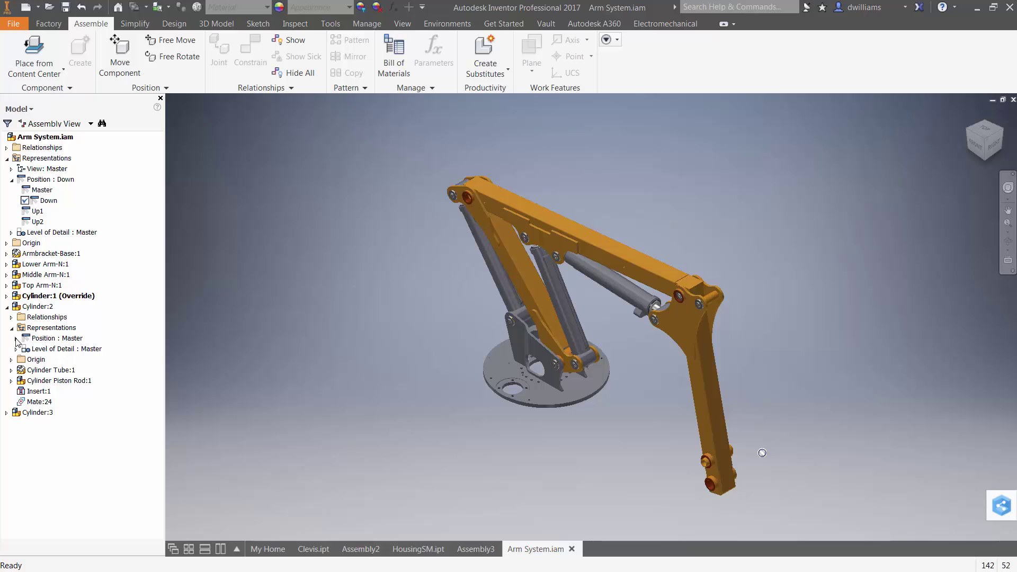
{"action": "left_click", "coordinate": [16, 339]}
{"action": "double_click", "coordinate": [48, 363]}
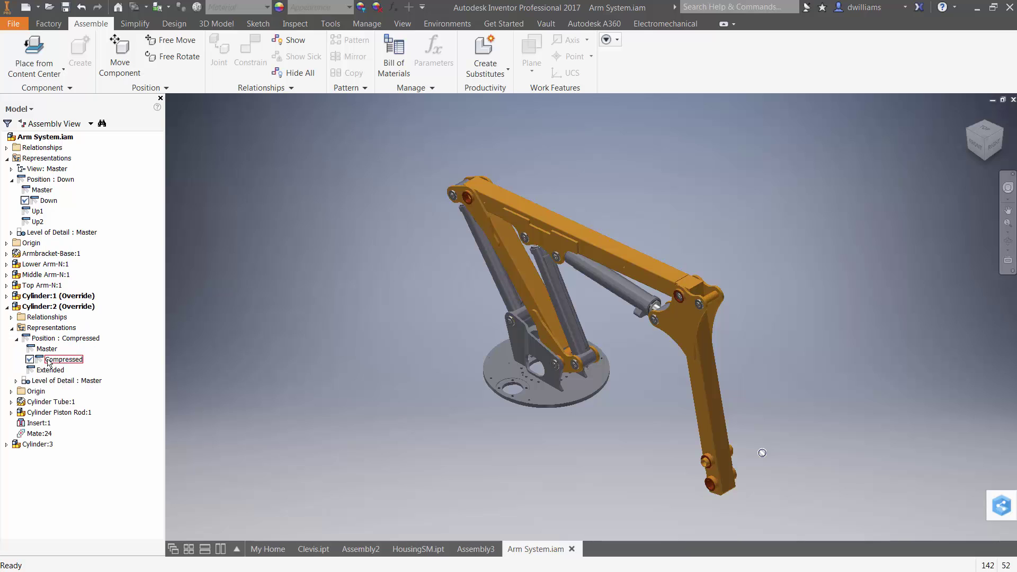
{"action": "left_click", "coordinate": [6, 306]}
- Override Cylinder:3 to its Compressed position in Down
{"action": "left_click", "coordinate": [6, 316]}
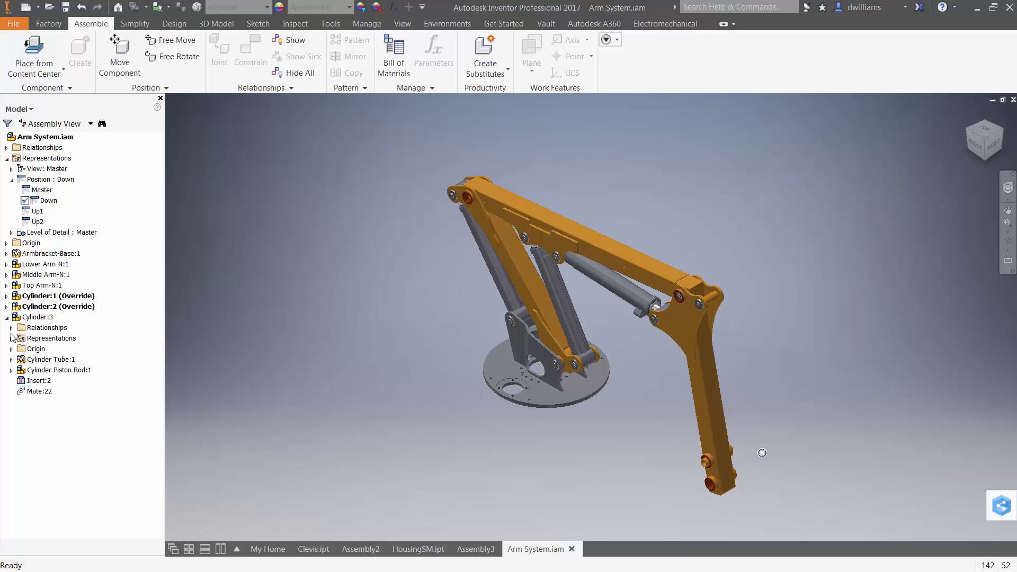
{"action": "left_click", "coordinate": [11, 328]}
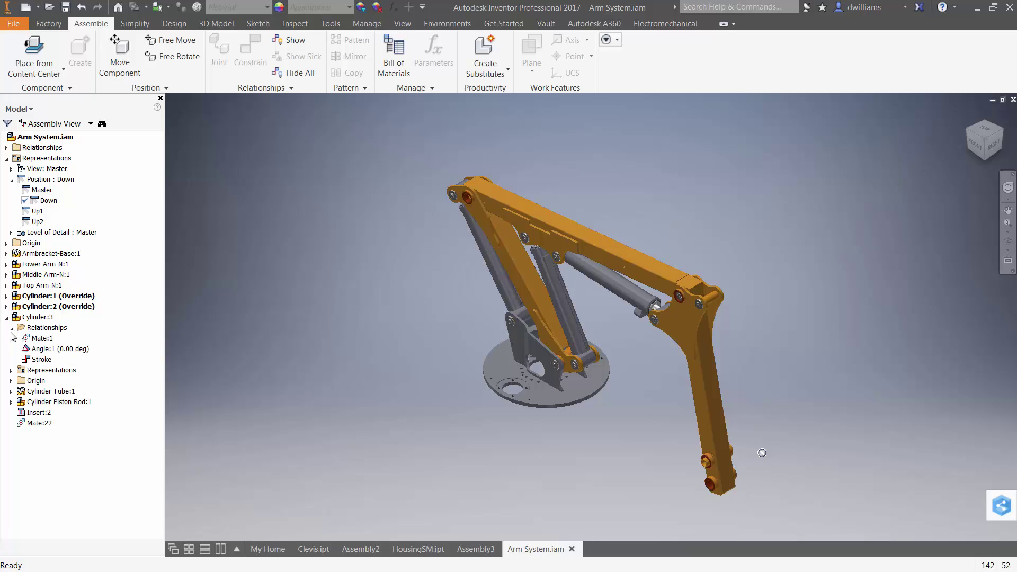
{"action": "left_click", "coordinate": [12, 370]}
{"action": "left_click", "coordinate": [16, 381]}
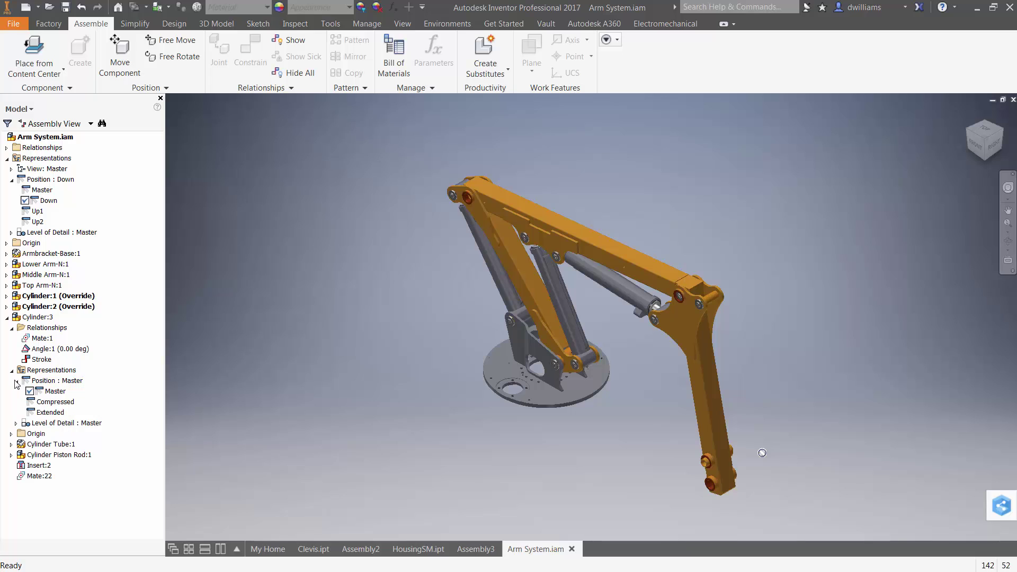
{"action": "double_click", "coordinate": [55, 401]}
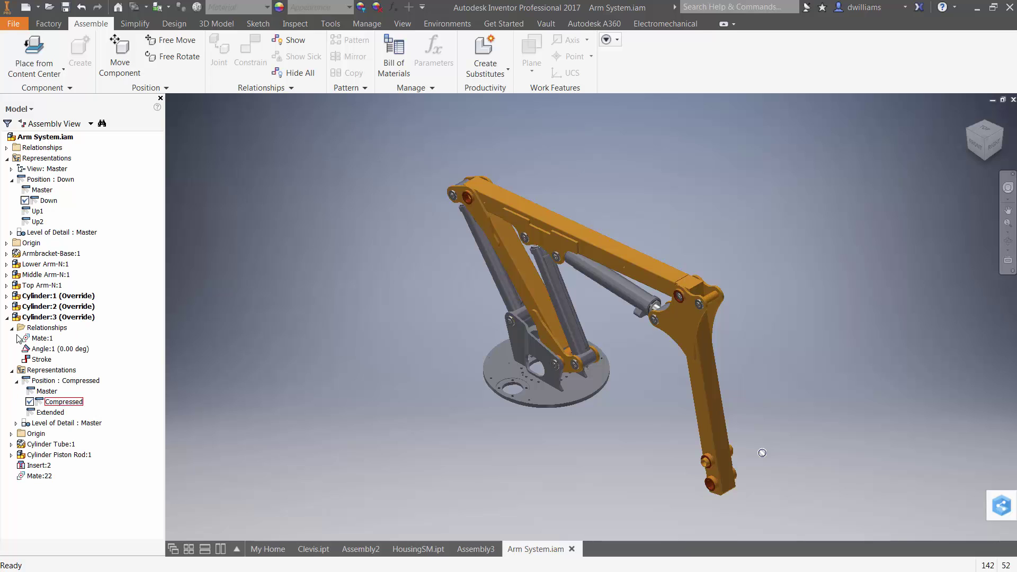
{"action": "left_click", "coordinate": [7, 317]}
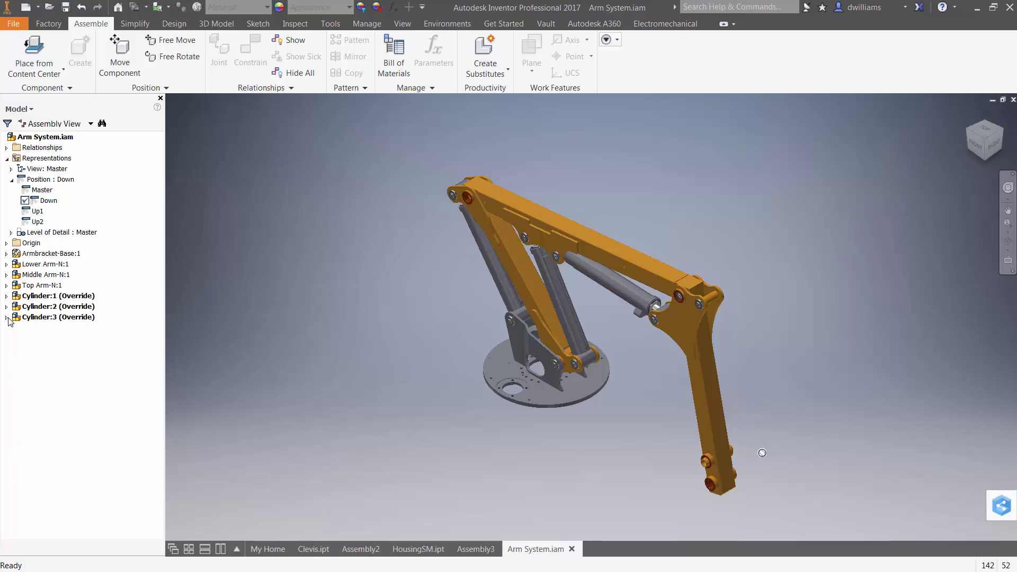
- Activate Up1 and override Cylinder:1 to Compressed
{"action": "double_click", "coordinate": [37, 212]}
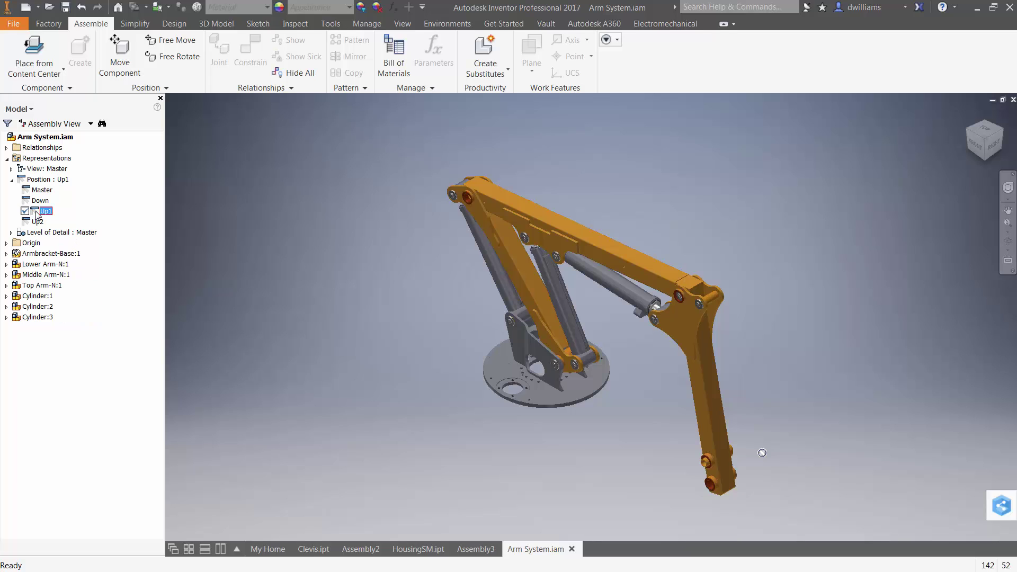
{"action": "left_click", "coordinate": [6, 296]}
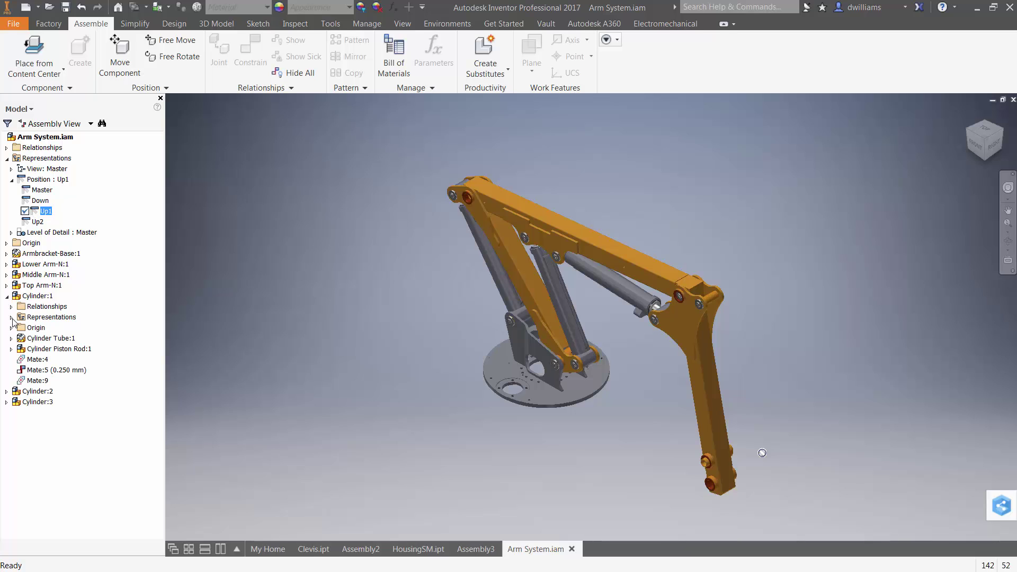
{"action": "left_click", "coordinate": [11, 317]}
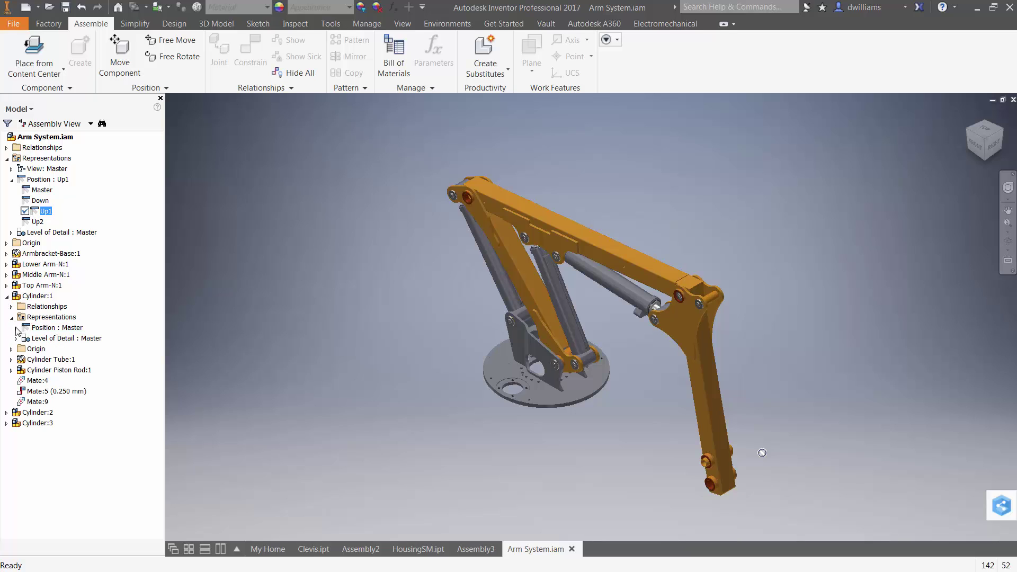
{"action": "left_click", "coordinate": [15, 328]}
{"action": "double_click", "coordinate": [43, 348]}
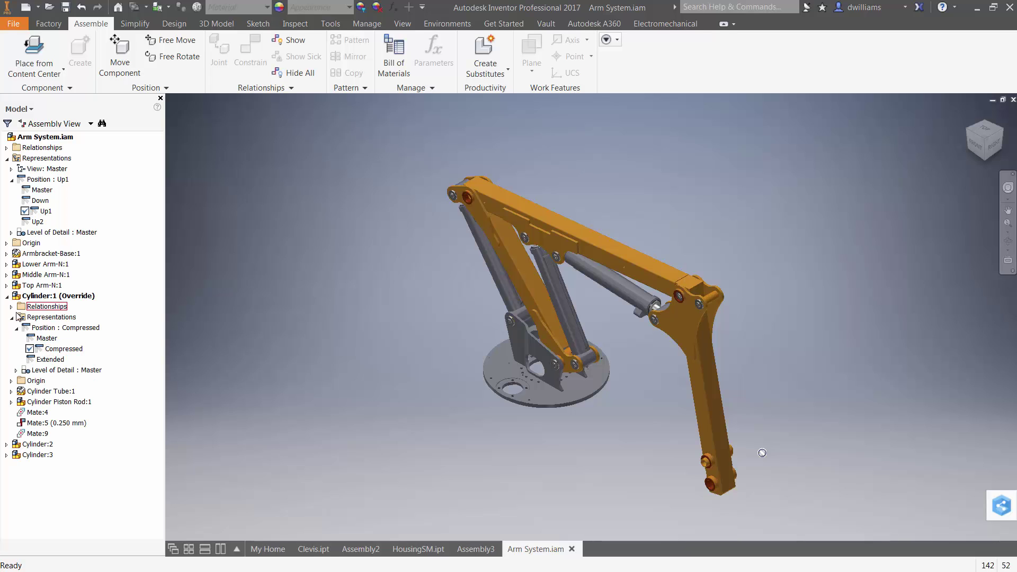
{"action": "left_click", "coordinate": [6, 296]}
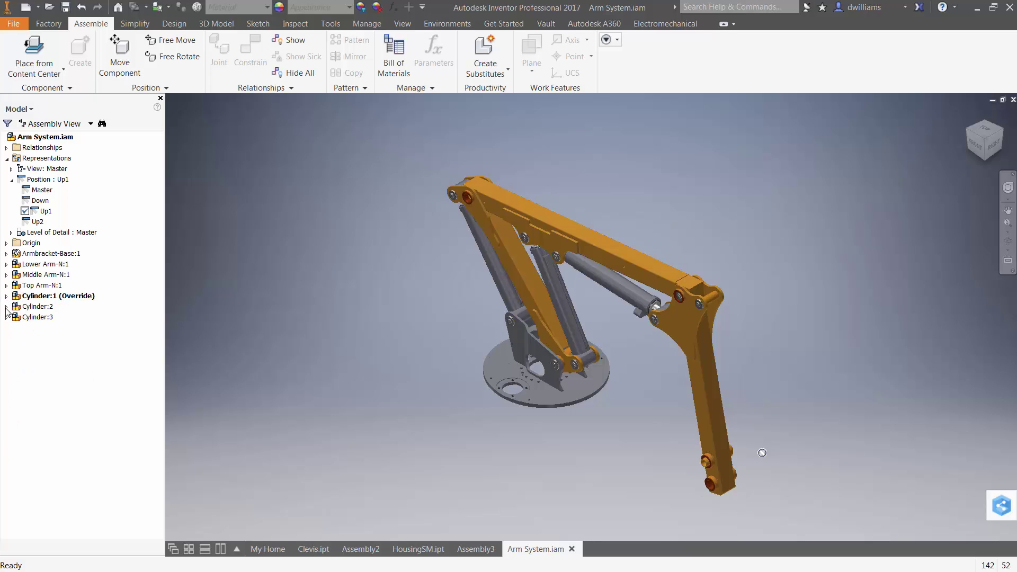
- Override Cylinder:2 to Extended in Up1
{"action": "left_click", "coordinate": [6, 307]}
{"action": "left_click", "coordinate": [11, 328]}
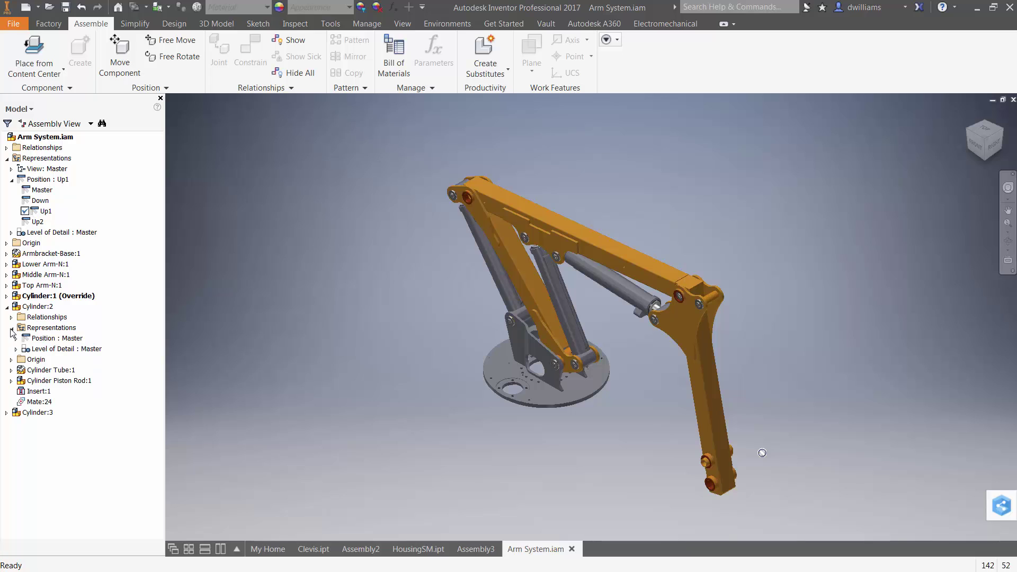
{"action": "left_click", "coordinate": [16, 338]}
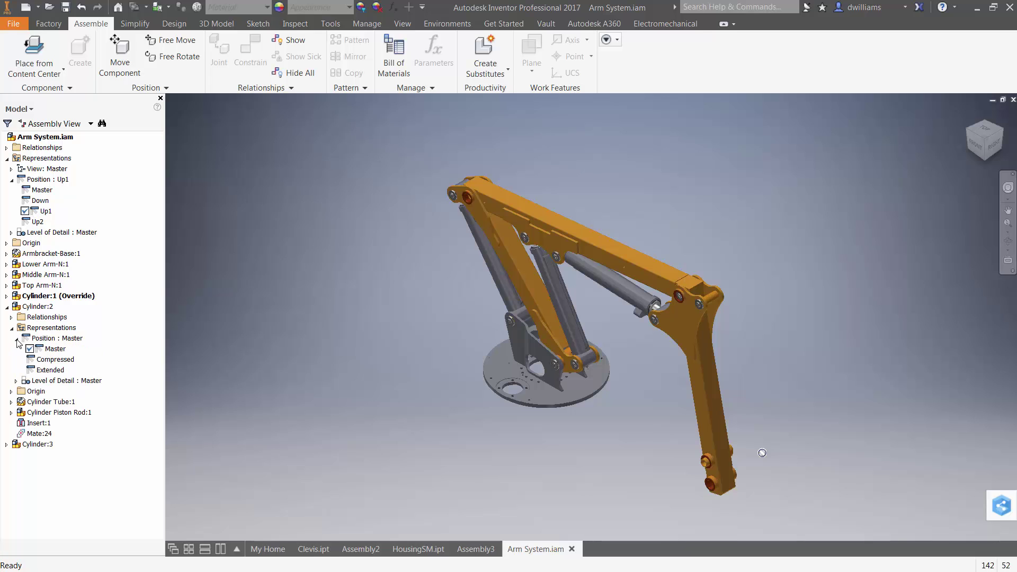
{"action": "left_click", "coordinate": [50, 370]}
{"action": "left_click", "coordinate": [50, 369]}
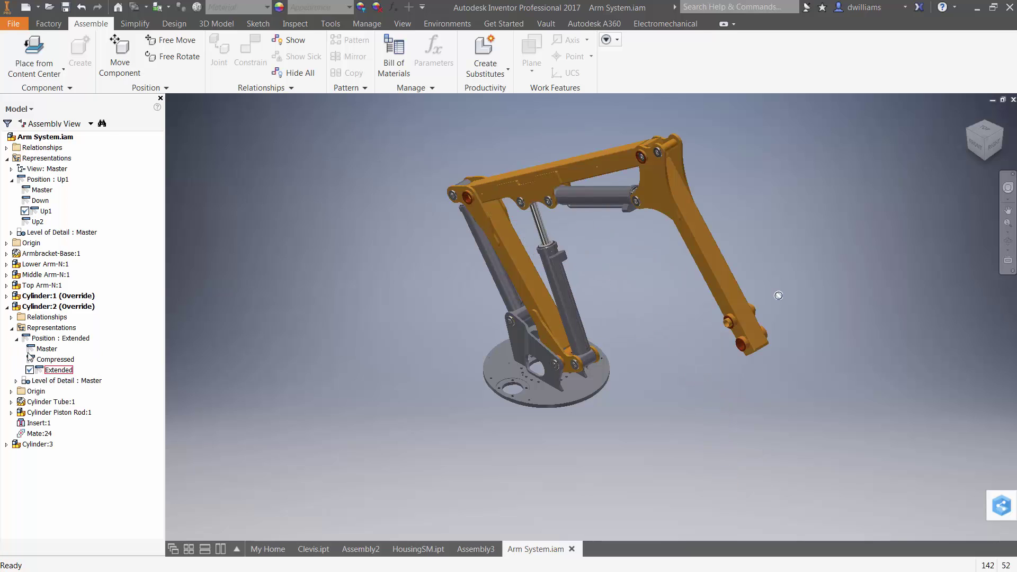
{"action": "left_click", "coordinate": [7, 307]}
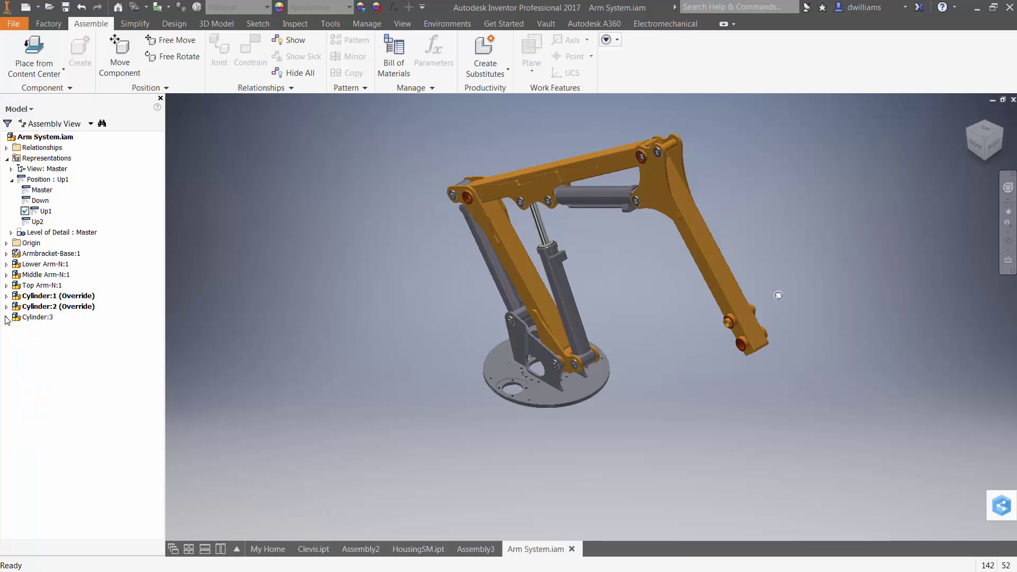
- Override Cylinder:3 to Compressed in Up1, then make Up2 active
{"action": "left_click", "coordinate": [6, 317]}
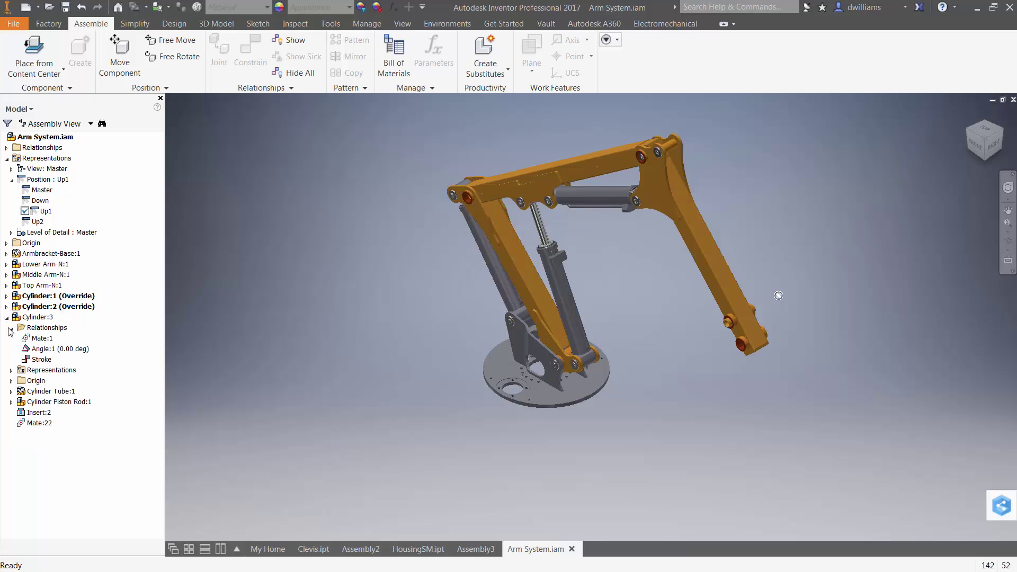
{"action": "left_click", "coordinate": [11, 370]}
{"action": "left_click", "coordinate": [17, 380]}
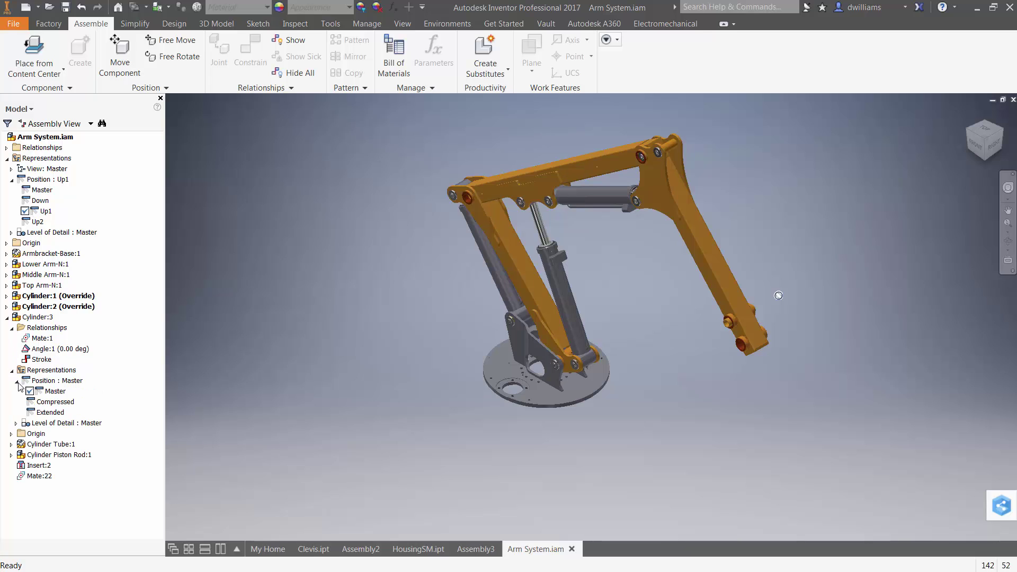
{"action": "double_click", "coordinate": [54, 402]}
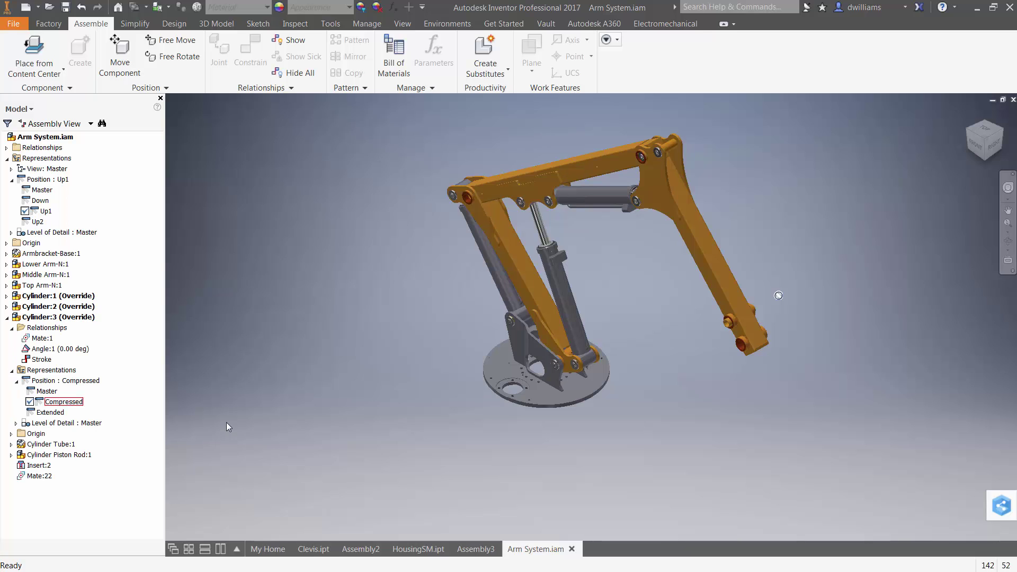
{"action": "double_click", "coordinate": [37, 221]}
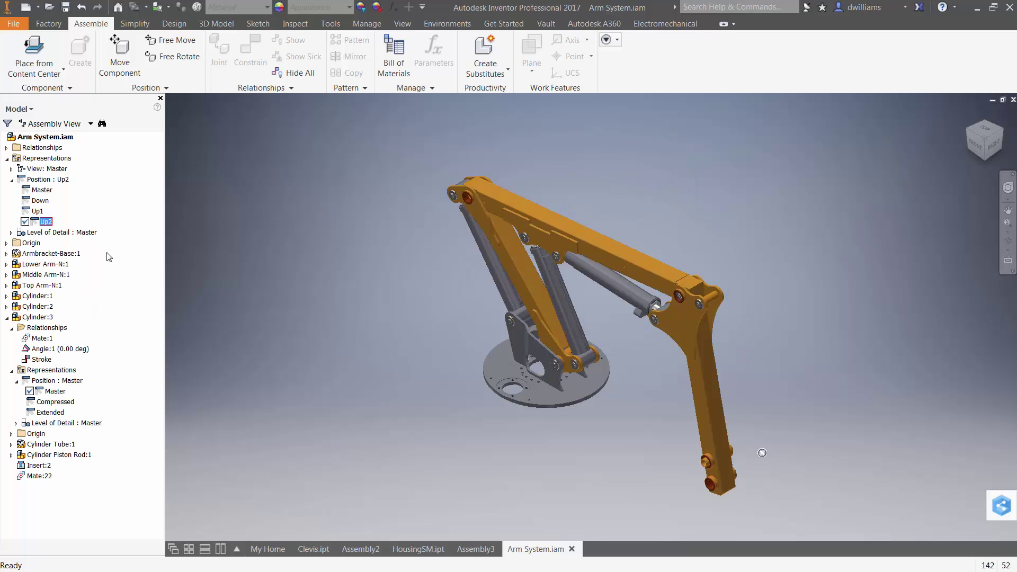
- In Up2, set Cylinder:1 to its Compressed position
{"action": "left_click", "coordinate": [7, 296]}
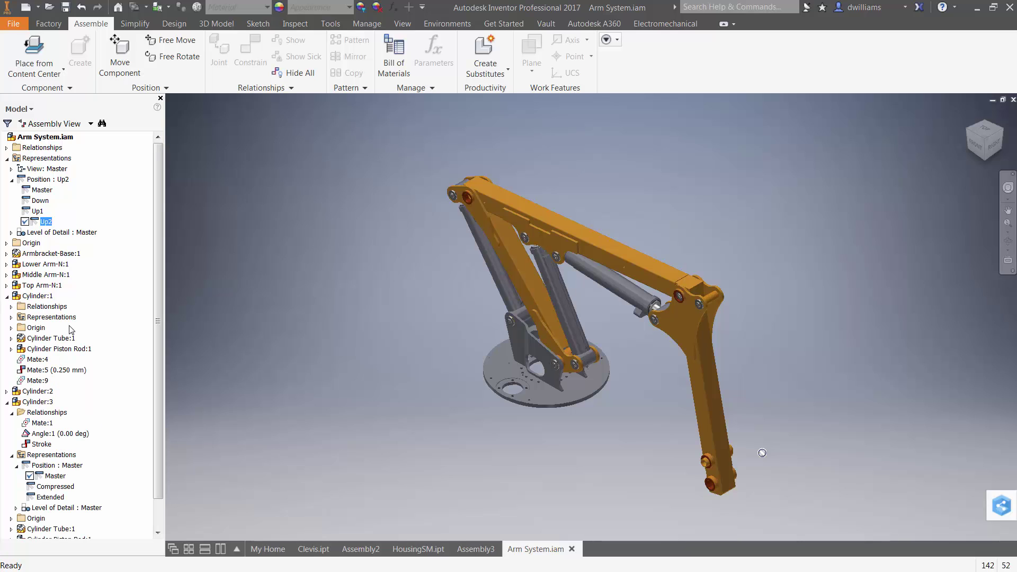
{"action": "left_click", "coordinate": [12, 318]}
{"action": "left_click", "coordinate": [17, 328]}
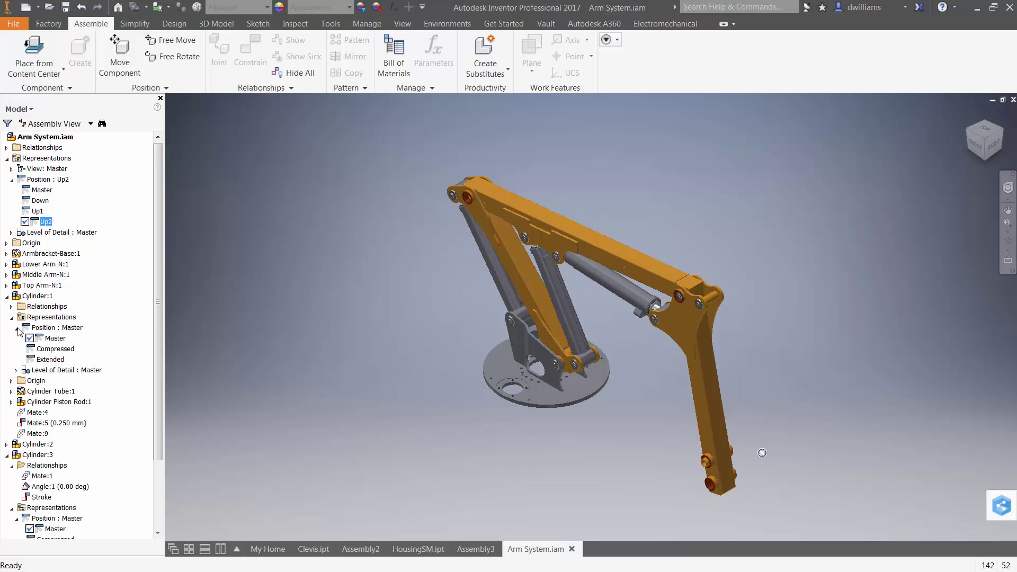
{"action": "left_click", "coordinate": [47, 349]}
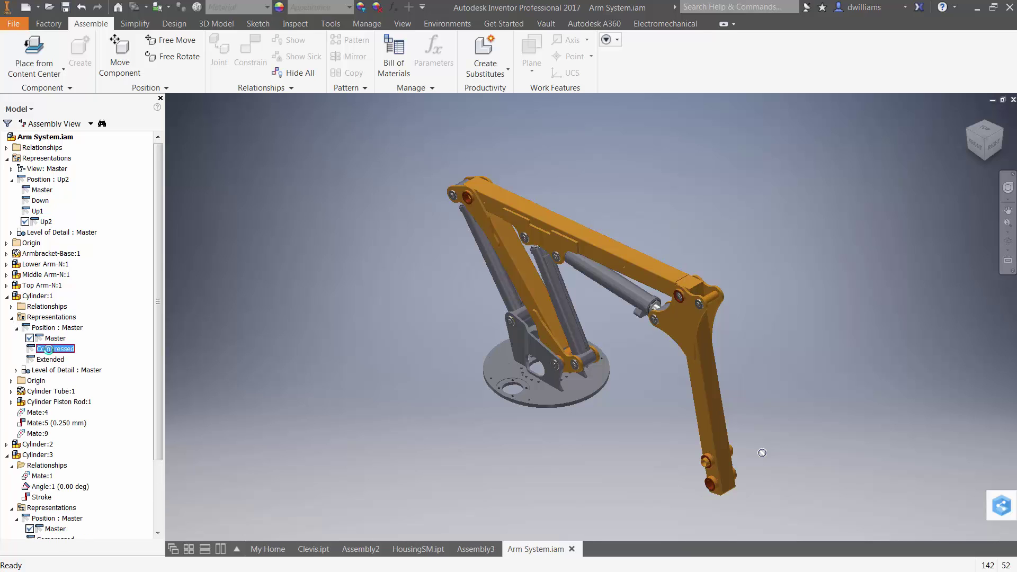
{"action": "left_click", "coordinate": [7, 296]}
- Set Cylinder:2 and Cylinder:3 to their Extended positions in Up2
{"action": "left_click", "coordinate": [6, 308]}
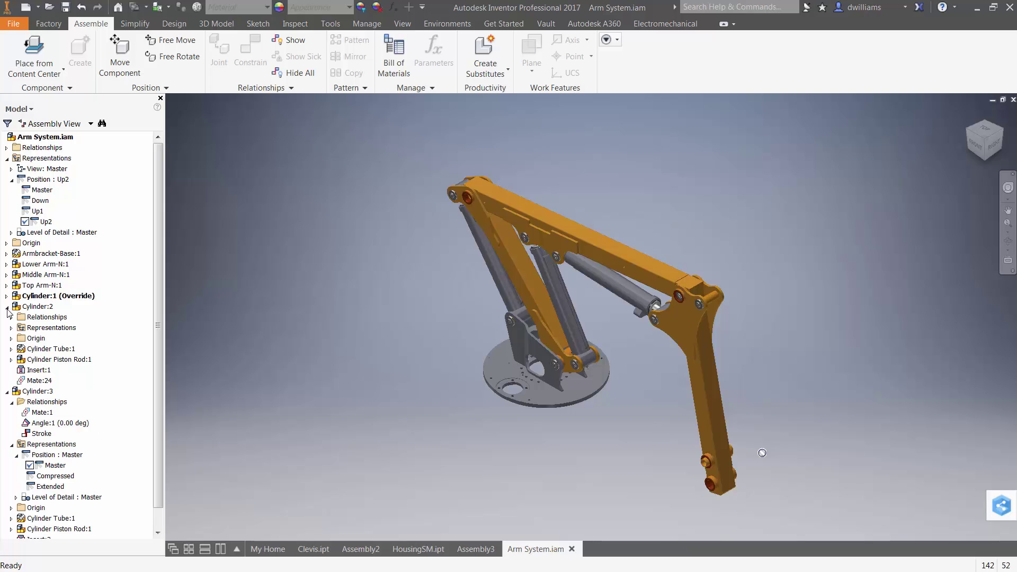
{"action": "left_click", "coordinate": [12, 328]}
{"action": "left_click", "coordinate": [16, 338]}
{"action": "double_click", "coordinate": [52, 370]}
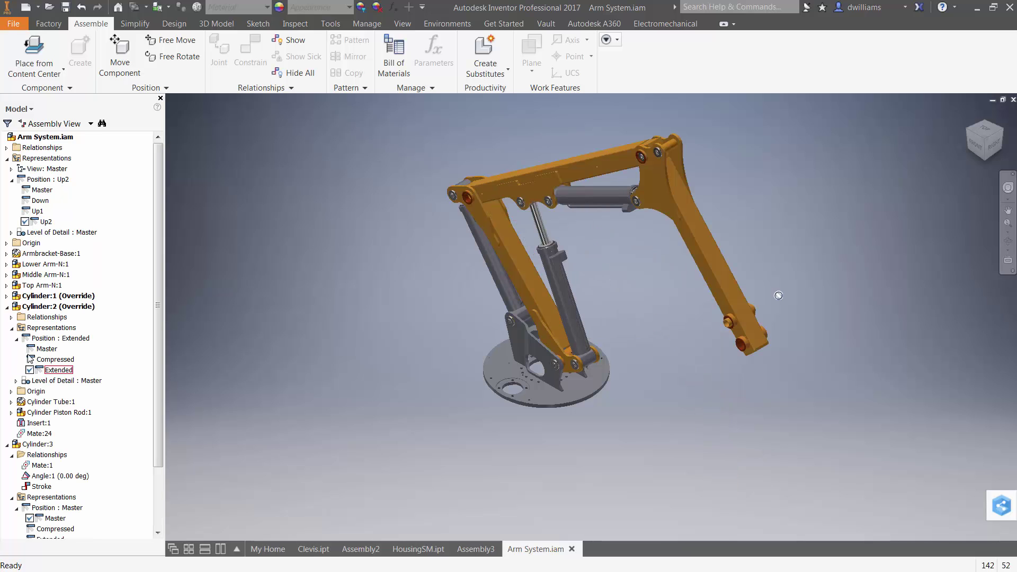
{"action": "left_click", "coordinate": [7, 307]}
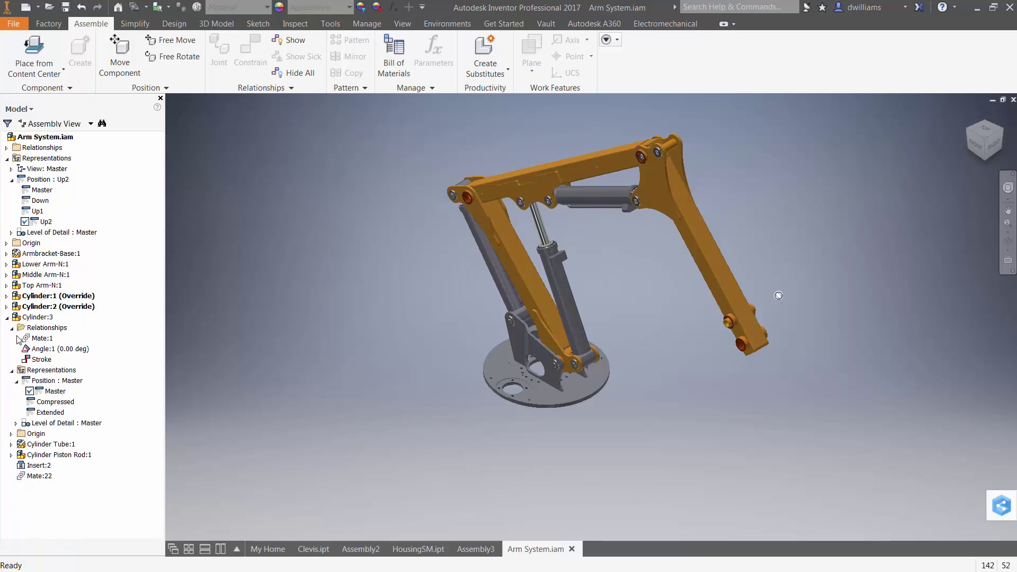
{"action": "double_click", "coordinate": [51, 412]}
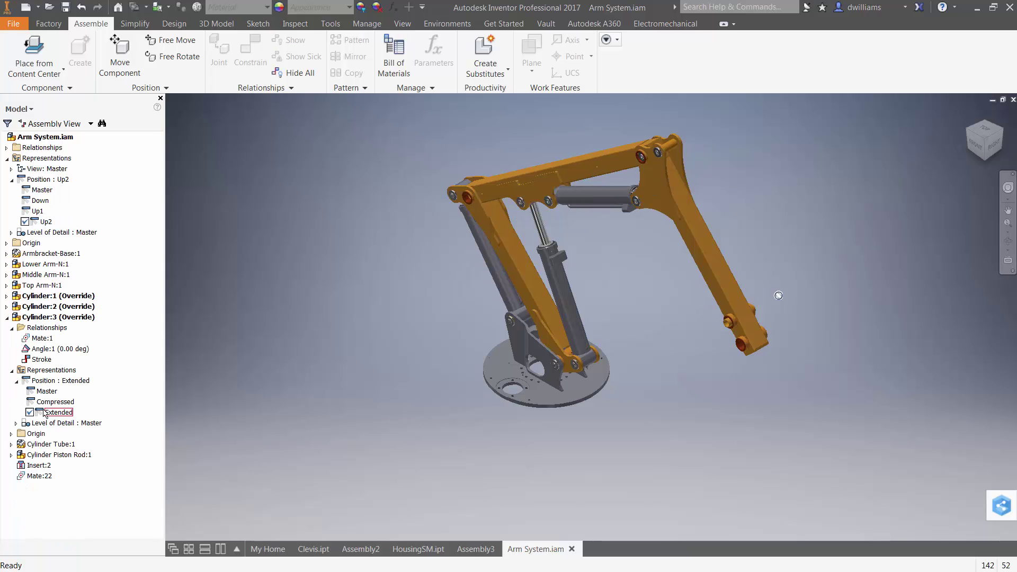
{"action": "left_click", "coordinate": [7, 318]}
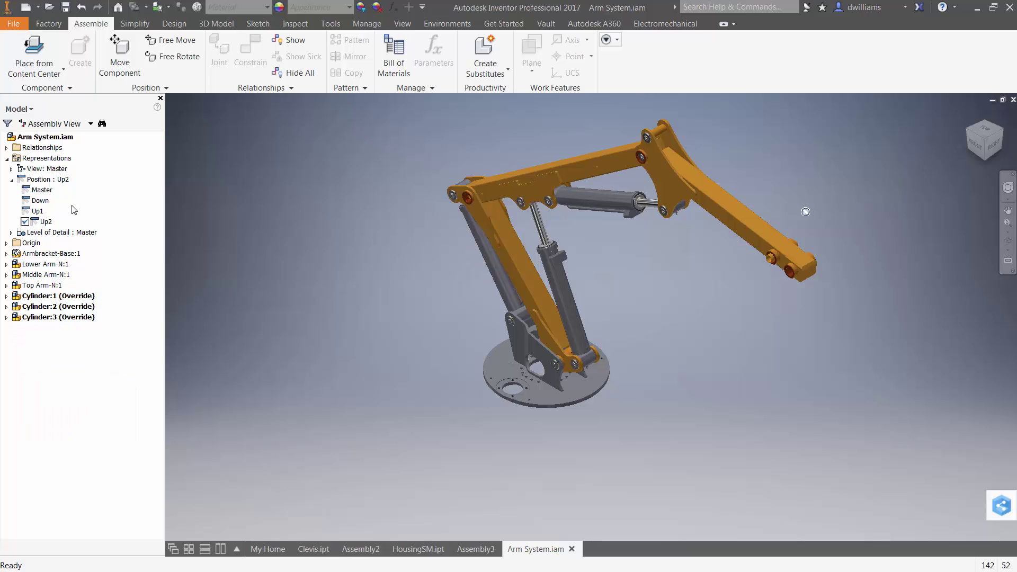
- Cycle the arm through Down, Up1 and Up2, ending back in Down
{"action": "double_click", "coordinate": [40, 200]}
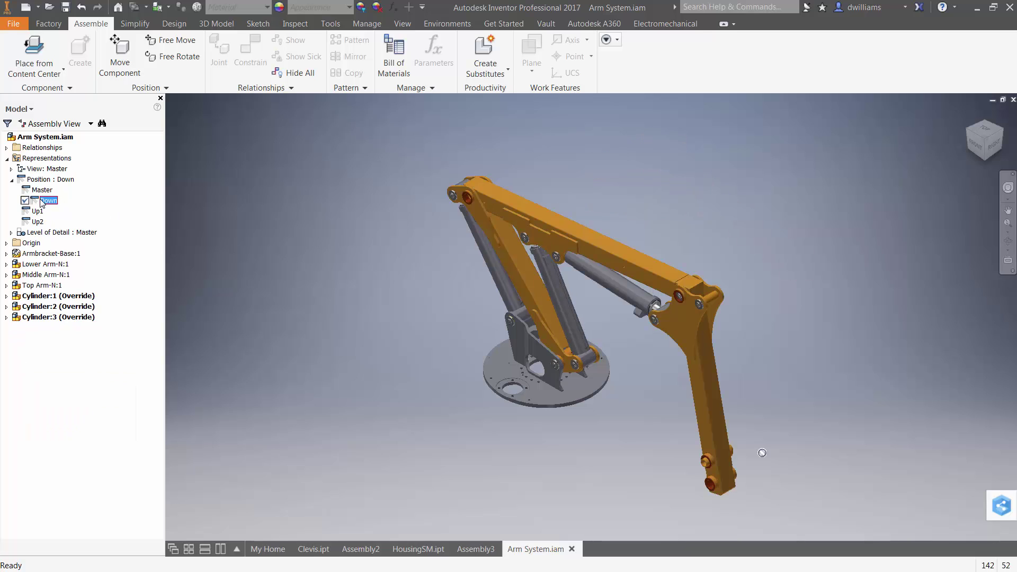
{"action": "double_click", "coordinate": [37, 212]}
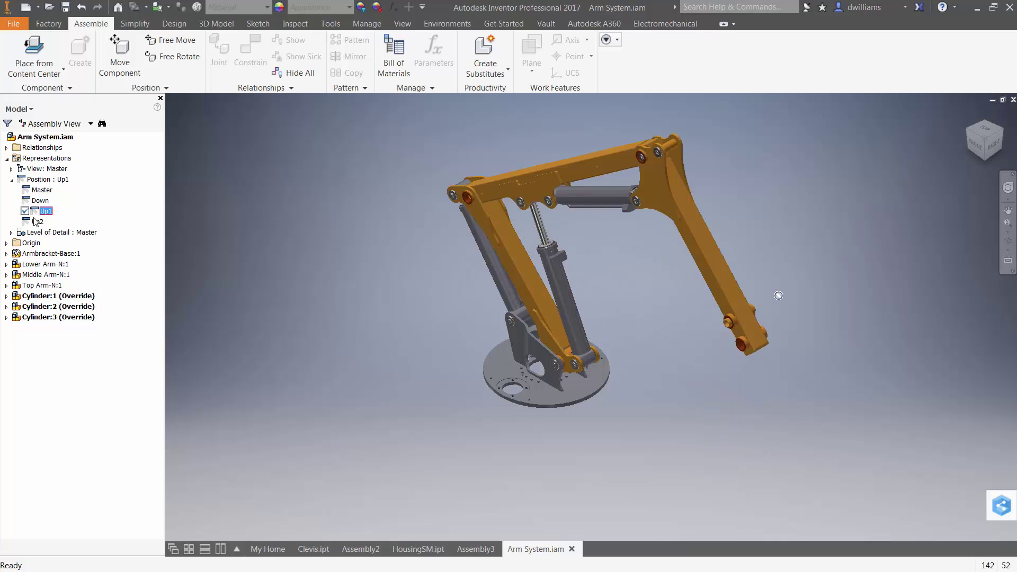
{"action": "double_click", "coordinate": [33, 222]}
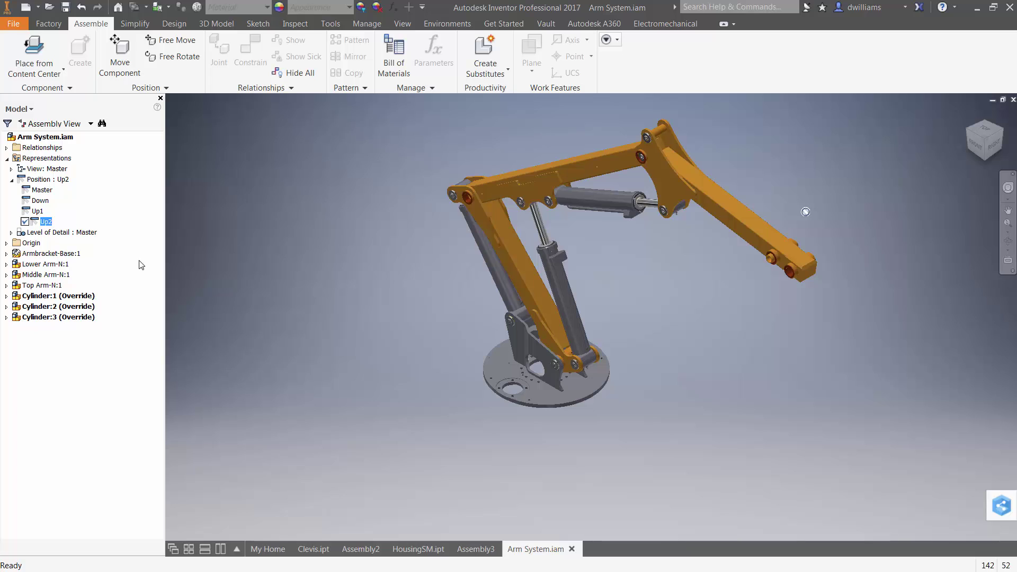
{"action": "double_click", "coordinate": [46, 201]}
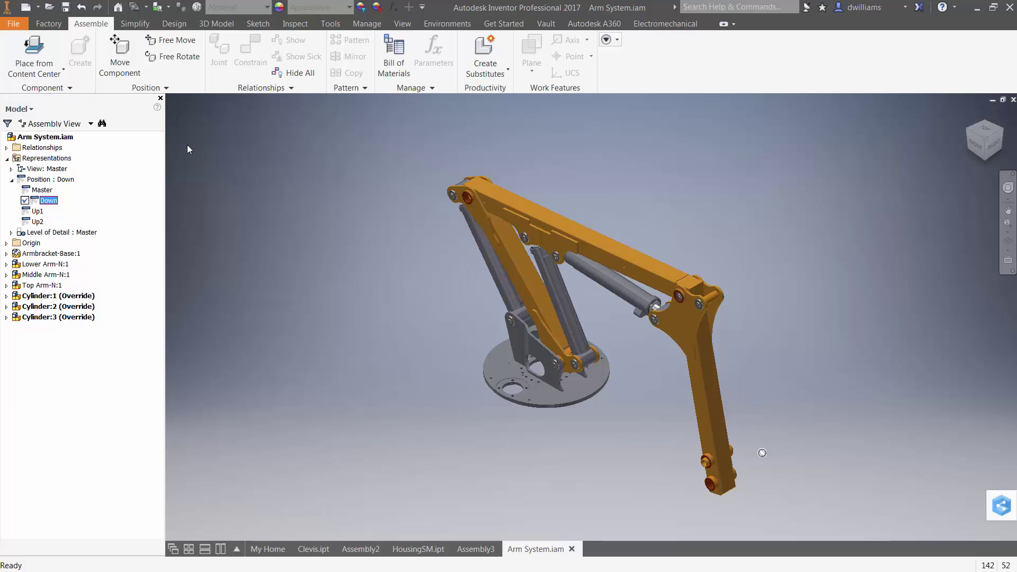
- Create a new drawing from the ANSI (in).dwg template
{"action": "left_click", "coordinate": [25, 7]}
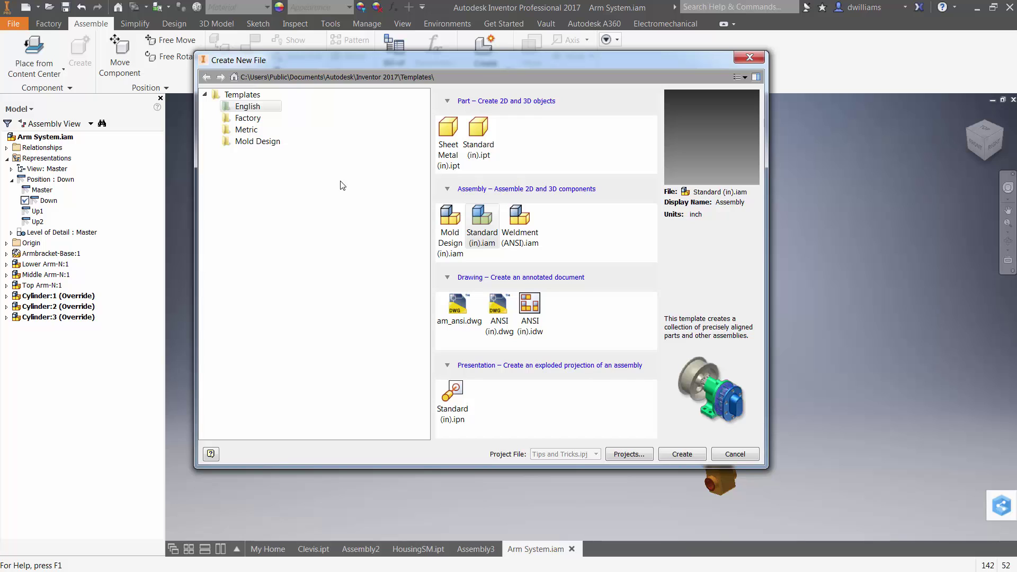
{"action": "left_click", "coordinate": [504, 311]}
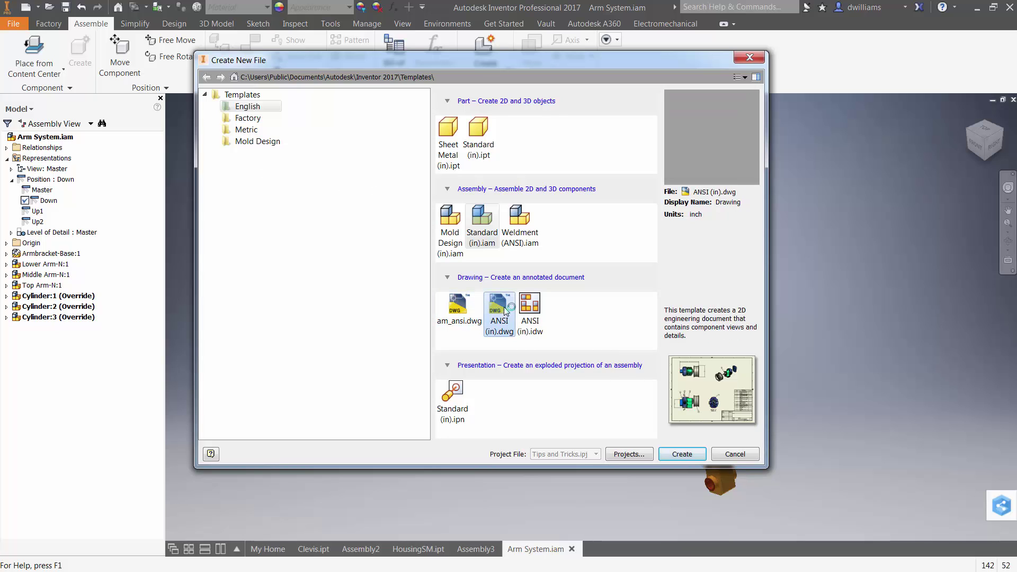
{"action": "left_click", "coordinate": [682, 453]}
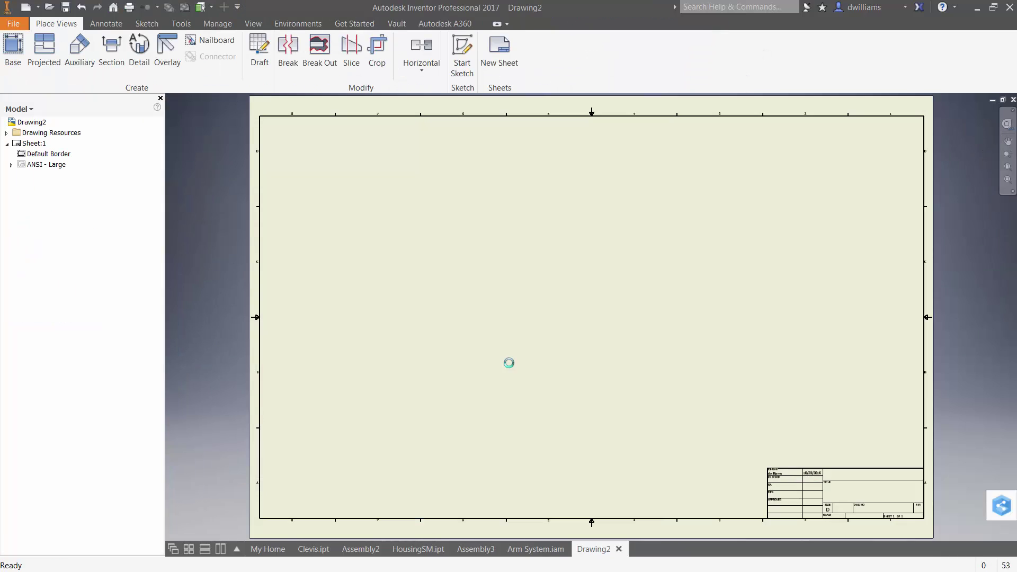
- Place a base view of Arm System.iam at scale .25 in the Down position
{"action": "right_click", "coordinate": [532, 346]}
{"action": "left_click", "coordinate": [533, 313]}
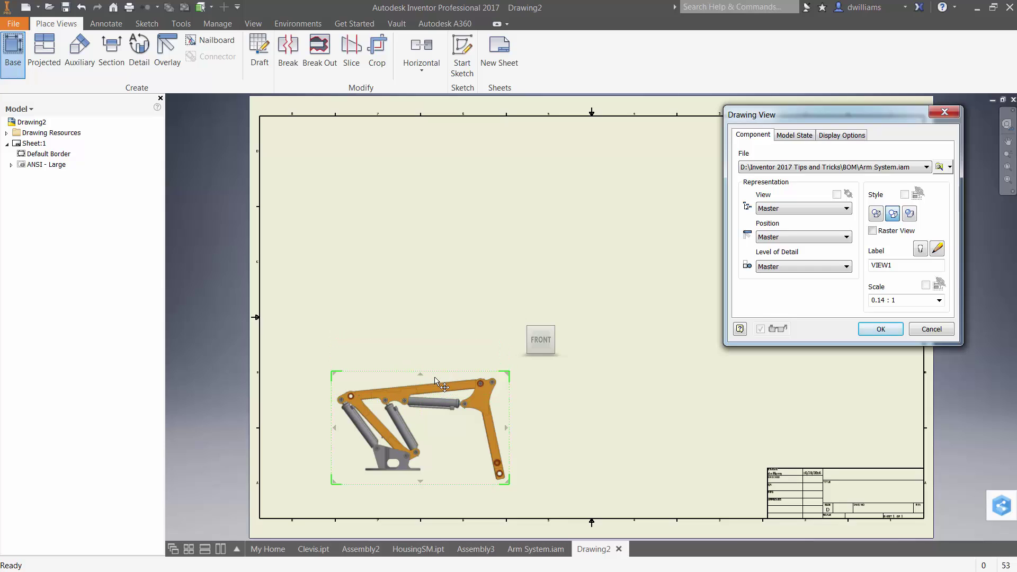
{"action": "left_click", "coordinate": [535, 327]}
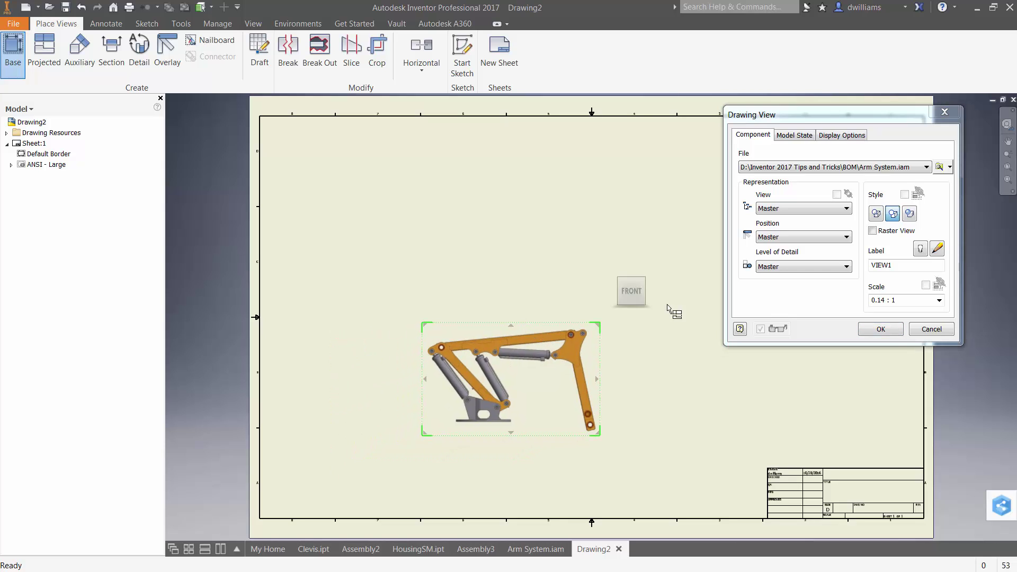
{"action": "double_click", "coordinate": [886, 299]}
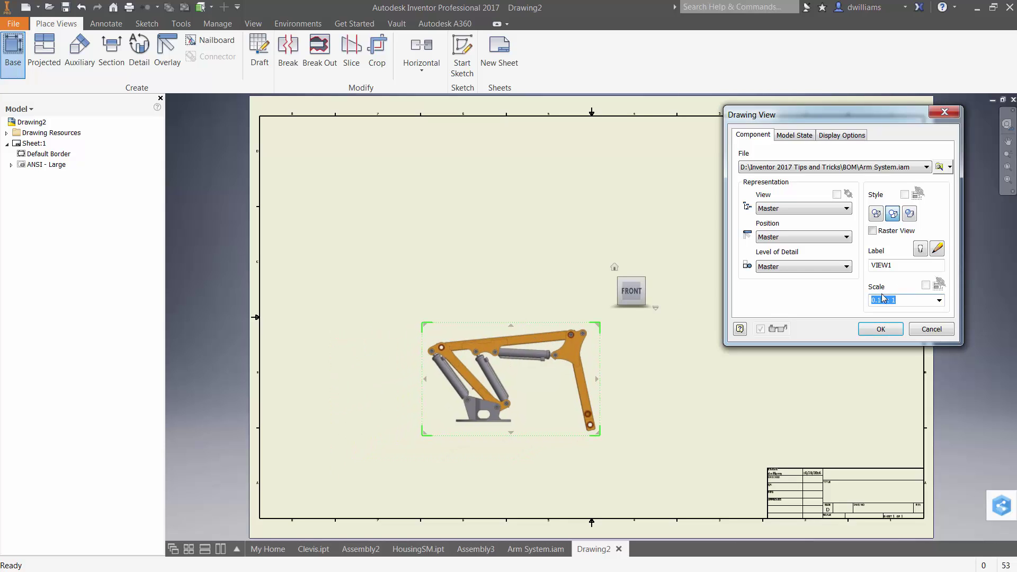
{"action": "type", "text": ".25"}
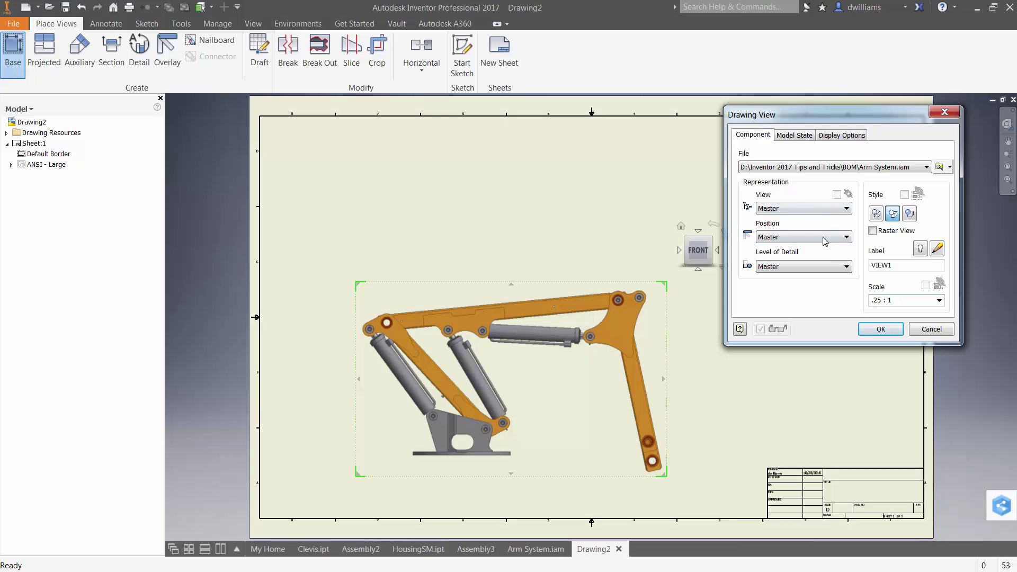
{"action": "left_click", "coordinate": [847, 238]}
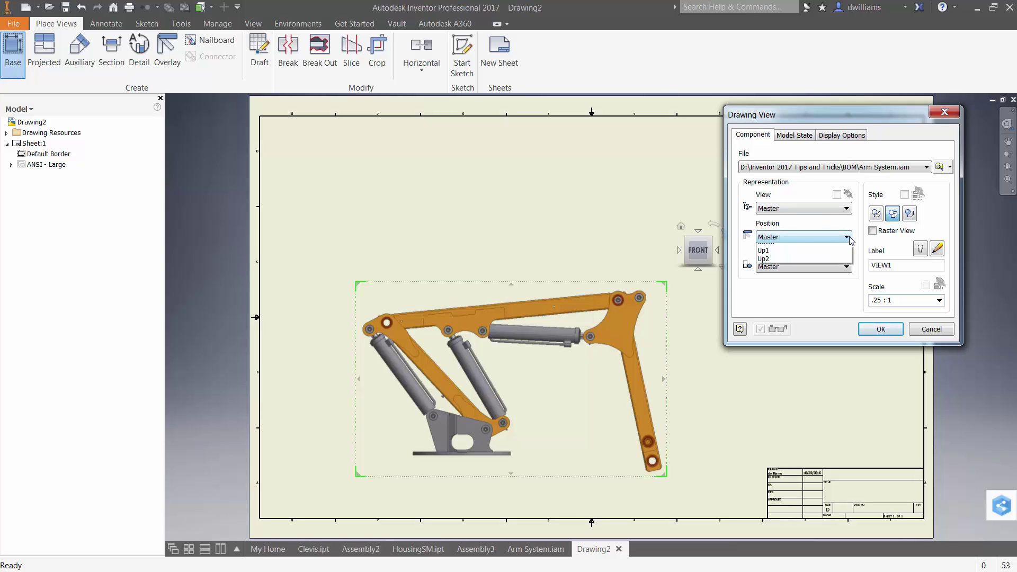
{"action": "left_click", "coordinate": [789, 258]}
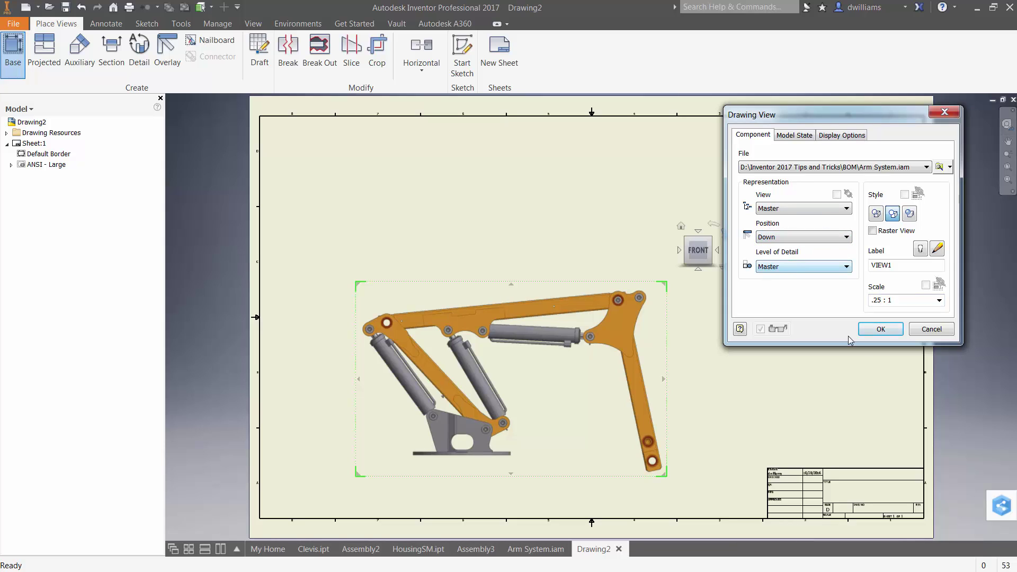
{"action": "left_click", "coordinate": [880, 329]}
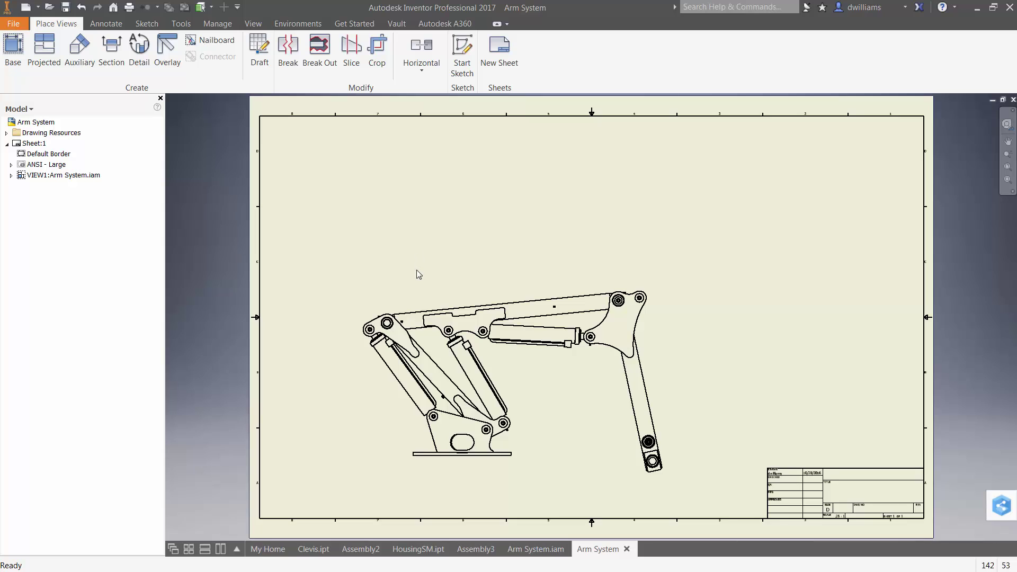
- Add an overlay view to VIEW1 showing the Up1 positional representation
{"action": "left_click", "coordinate": [421, 287]}
{"action": "right_click", "coordinate": [418, 287]}
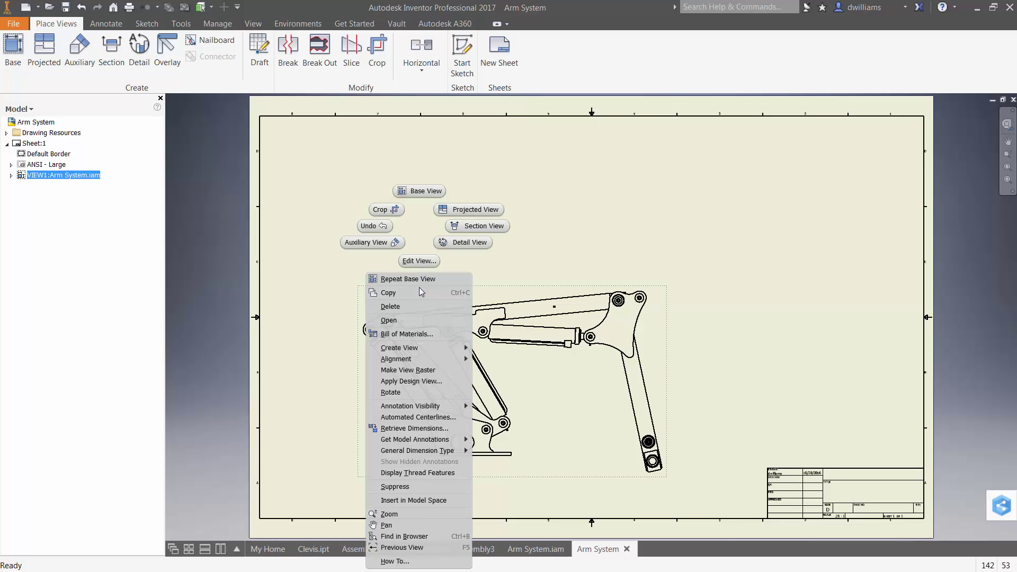
{"action": "mouse_move", "coordinate": [425, 347]}
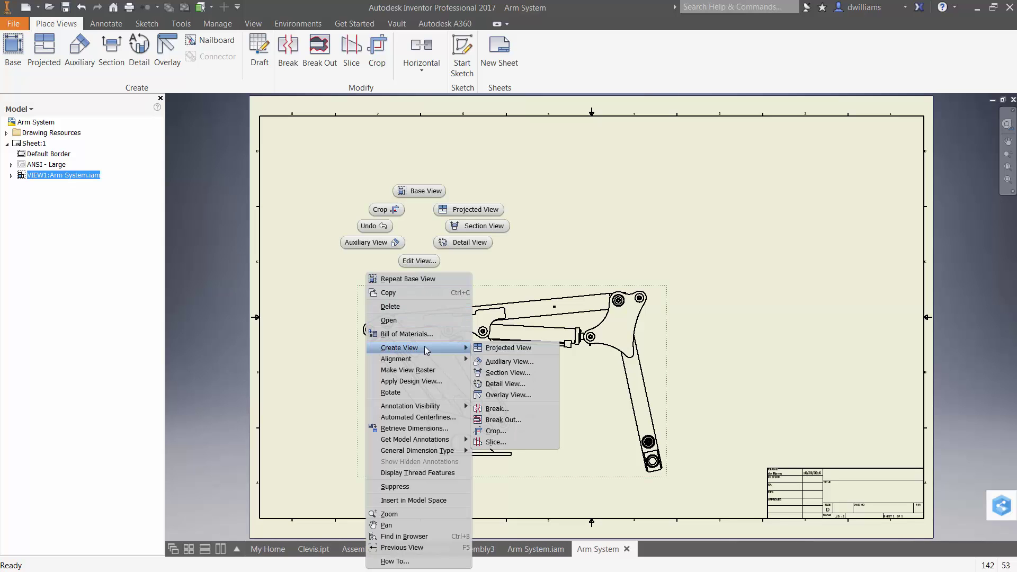
{"action": "left_click", "coordinate": [516, 394]}
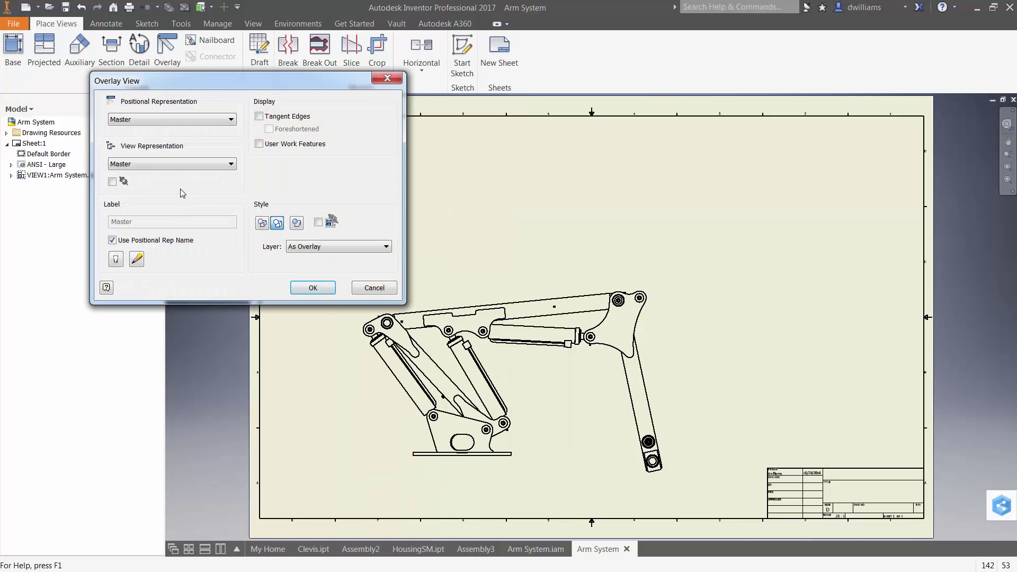
{"action": "left_click", "coordinate": [230, 121]}
{"action": "left_click", "coordinate": [117, 148]}
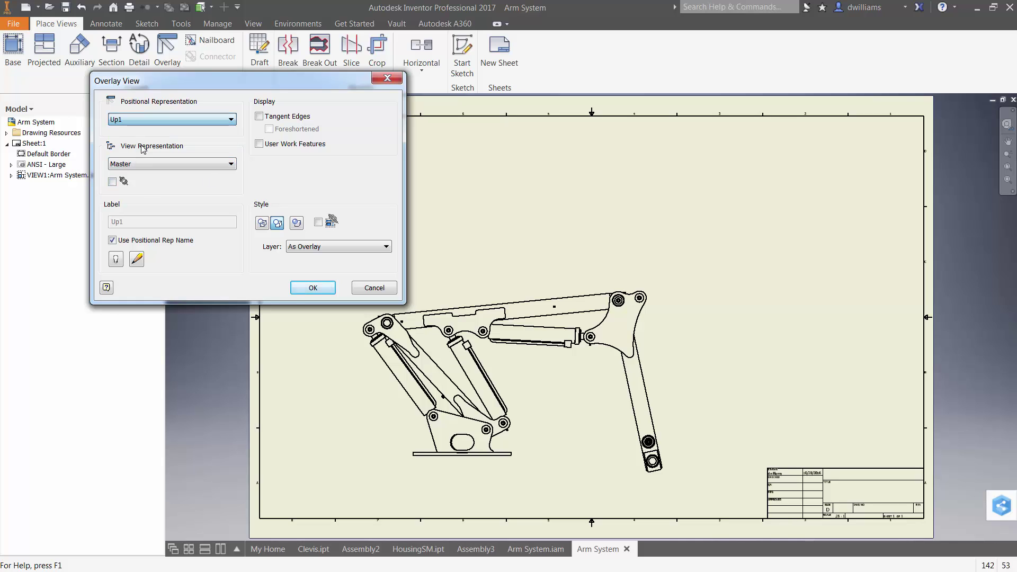
{"action": "left_click", "coordinate": [313, 288]}
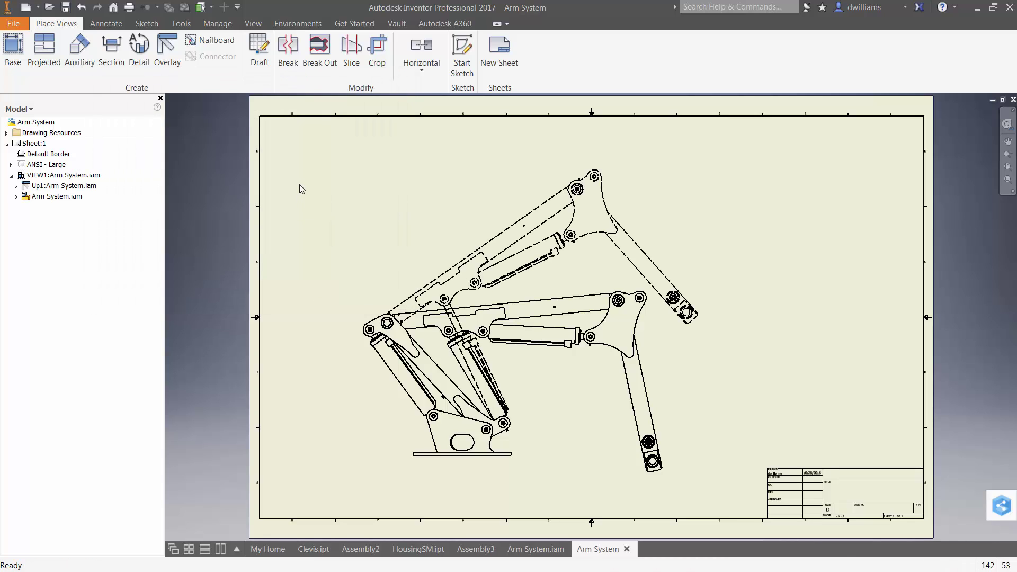
- Add a second overlay view to VIEW1 showing the Up2 positional representation
{"action": "right_click", "coordinate": [355, 372]}
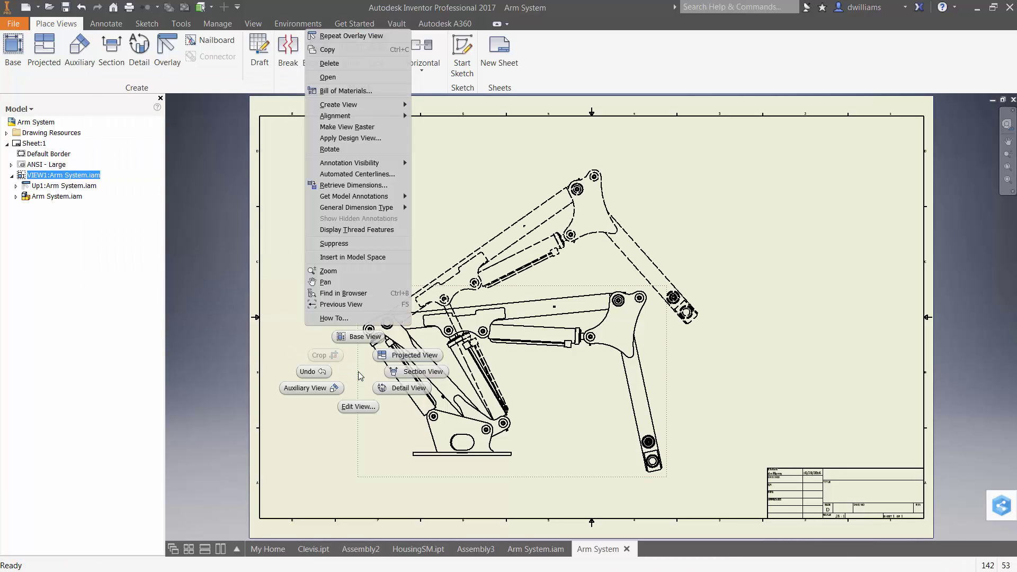
{"action": "mouse_move", "coordinate": [347, 109]}
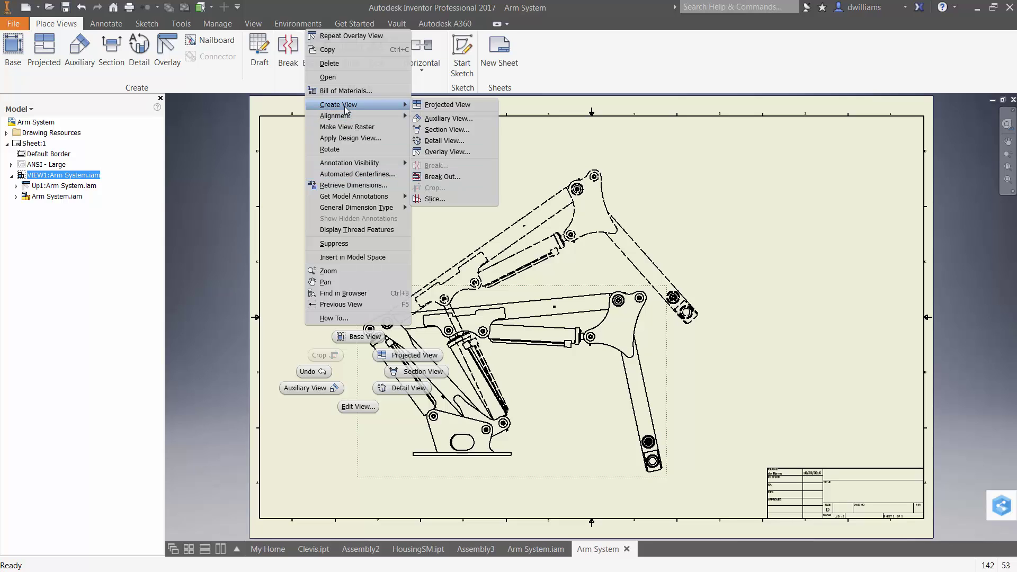
{"action": "left_click", "coordinate": [446, 151]}
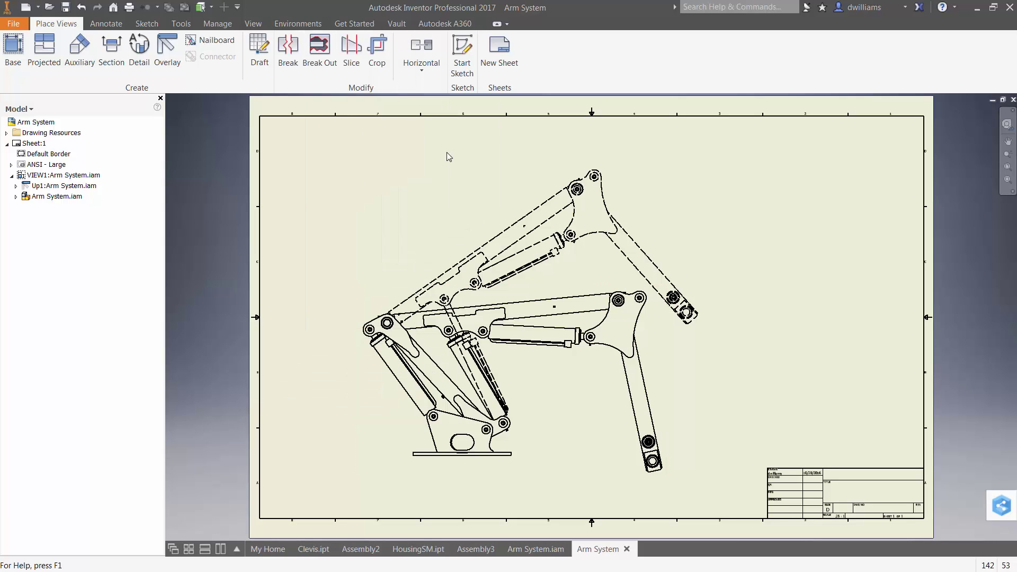
{"action": "left_click", "coordinate": [231, 120]}
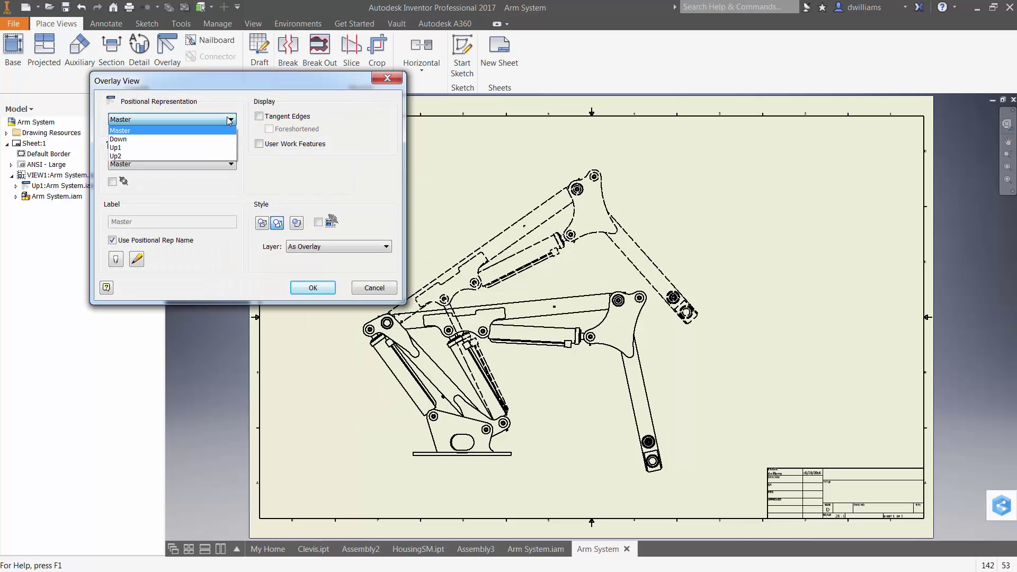
{"action": "left_click", "coordinate": [147, 156]}
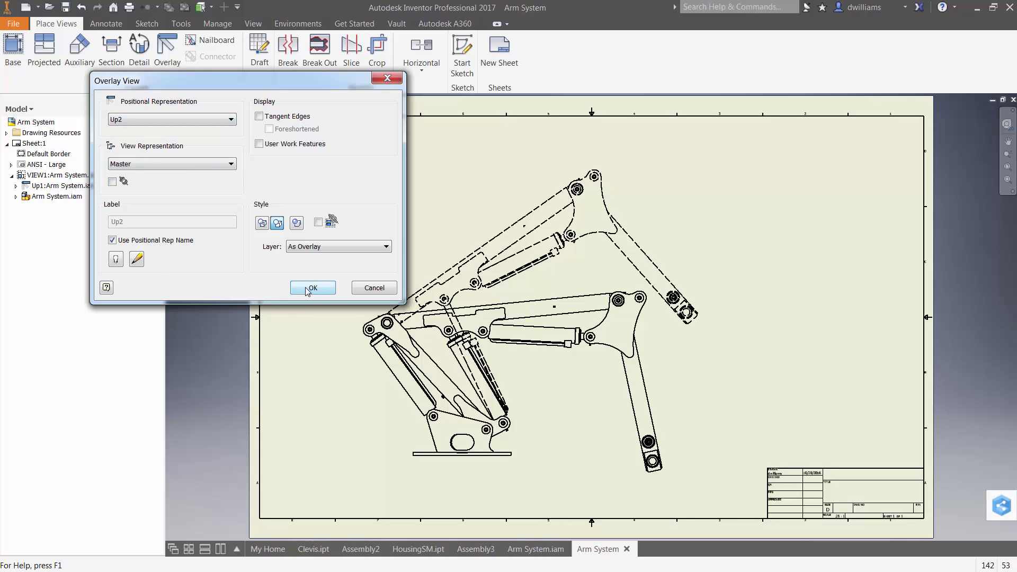
{"action": "left_click", "coordinate": [312, 287]}
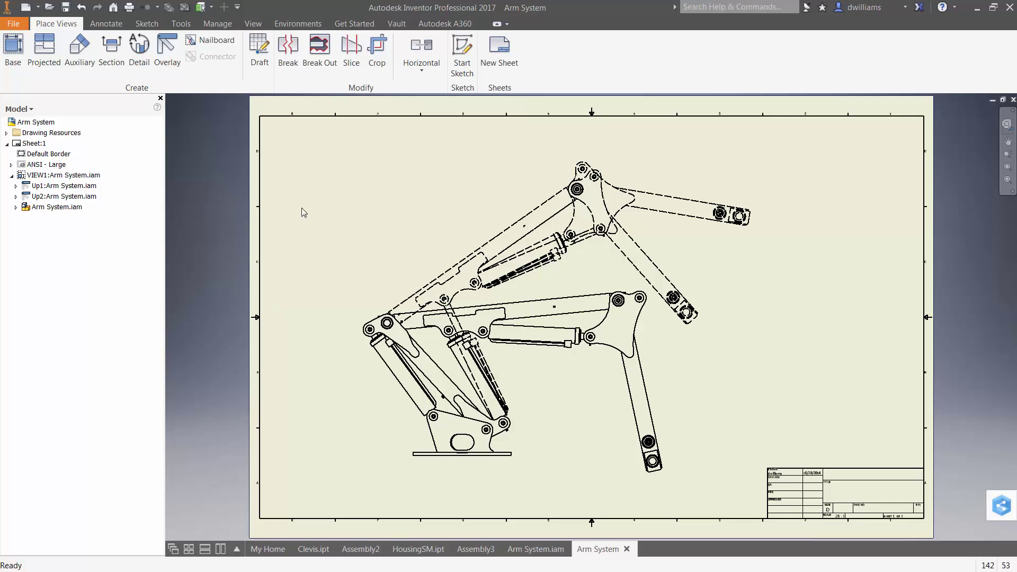
- Dimension the angle between the Up1 and Up2 arm edges, then return to Arm System.iam
{"action": "right_click", "coordinate": [406, 206]}
{"action": "left_click", "coordinate": [352, 222]}
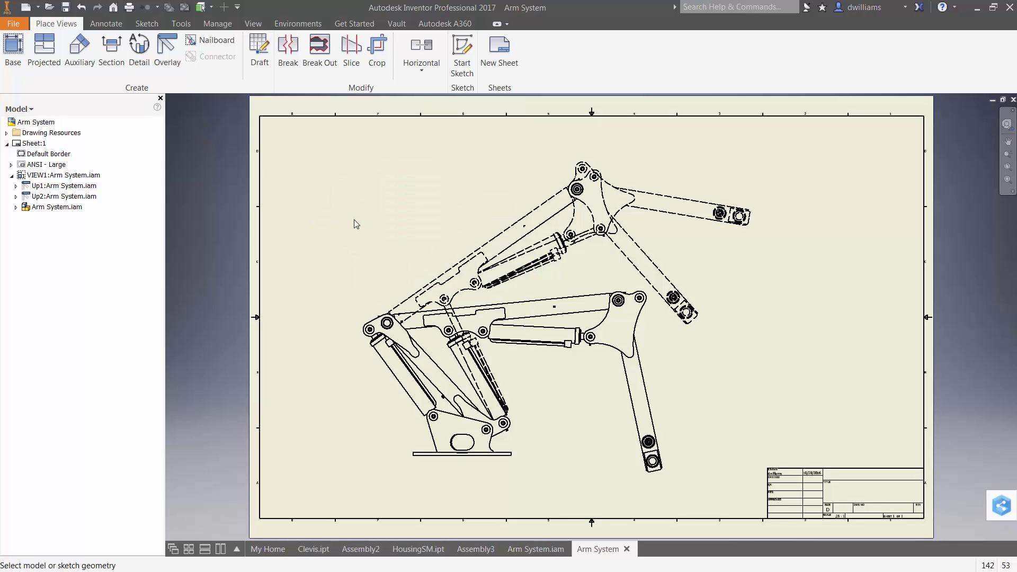
{"action": "left_click", "coordinate": [657, 265]}
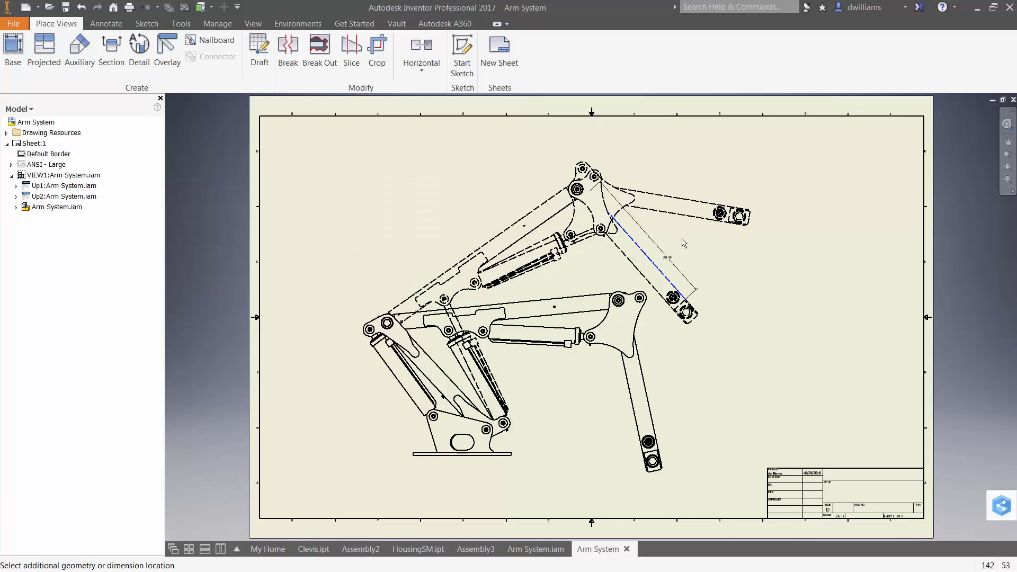
{"action": "left_click", "coordinate": [688, 216]}
{"action": "left_click", "coordinate": [681, 258]}
{"action": "left_click", "coordinate": [617, 383]}
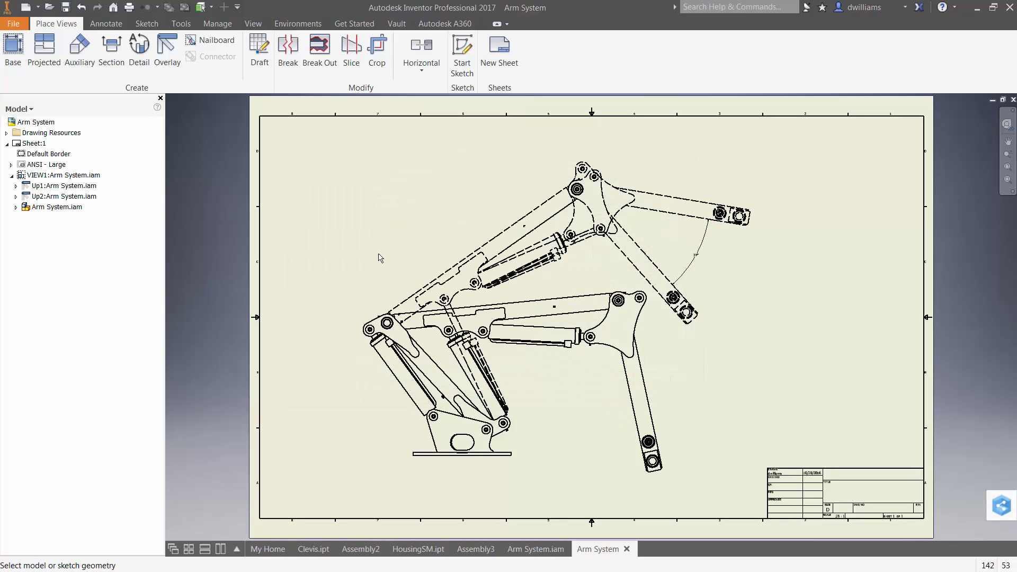
{"action": "left_click", "coordinate": [533, 551]}
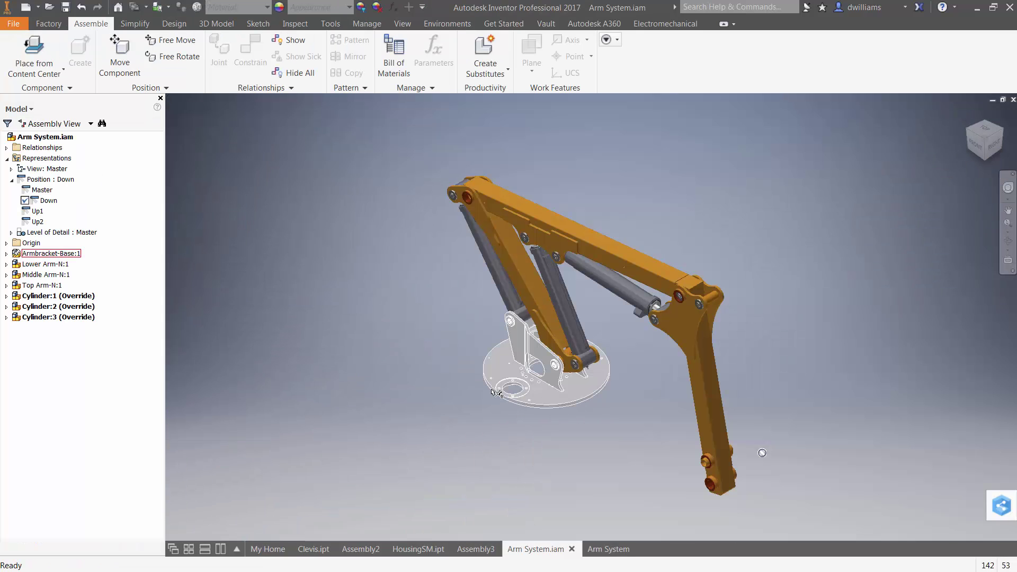